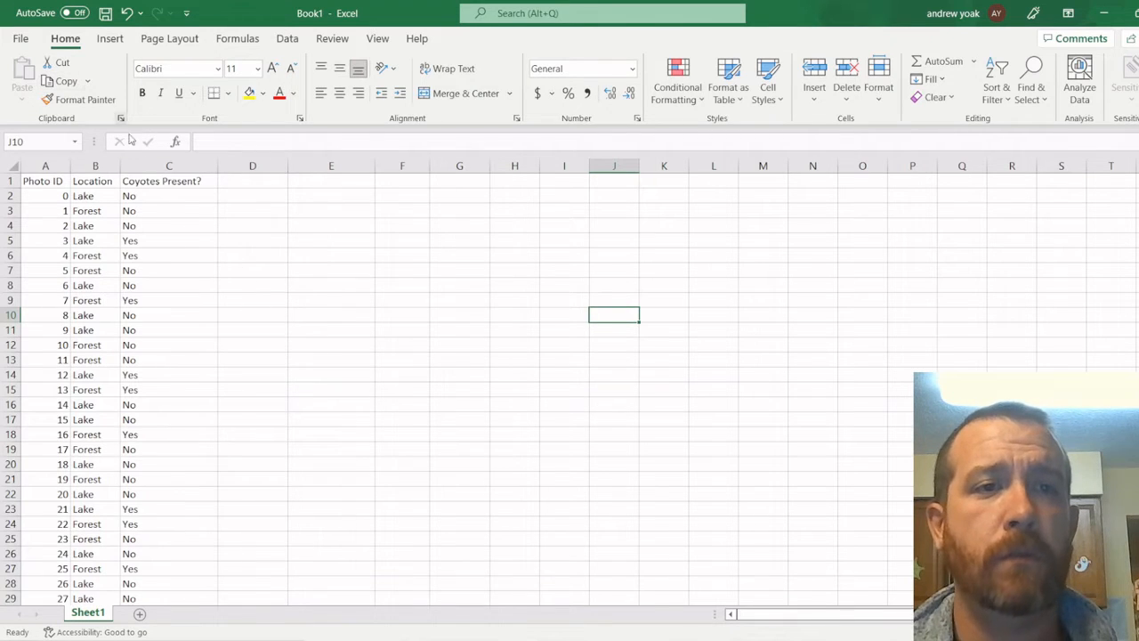
Step: Review the photo records in the Photo ID, Location and Coyotes Present? columns down to the last row
scroll(134, 303, "down", 2)
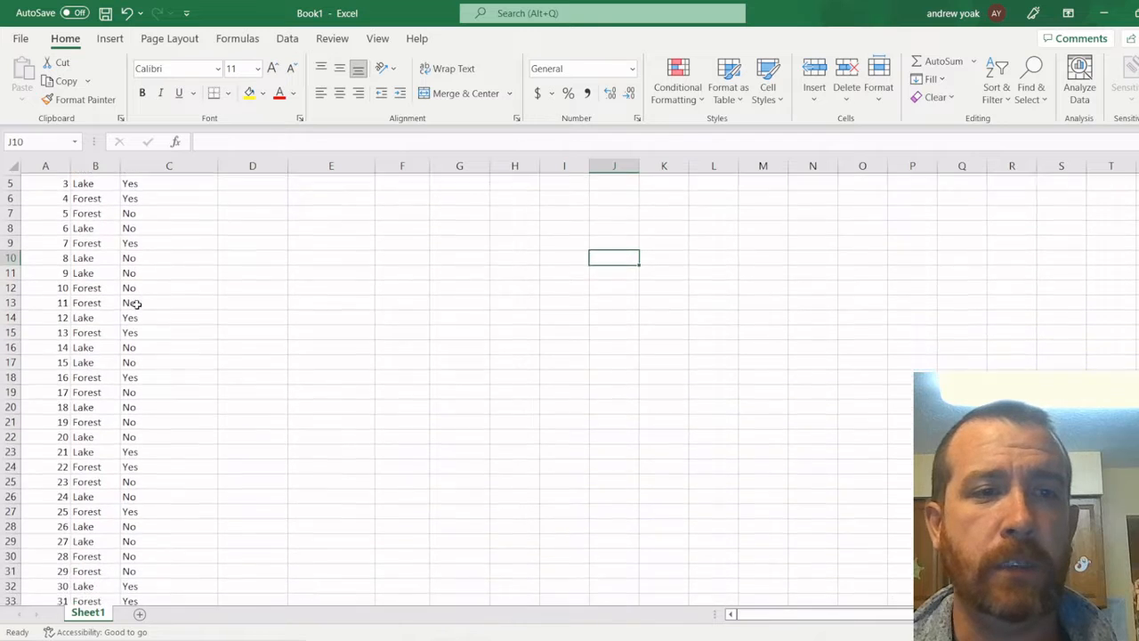
scroll(135, 303, "down", 6)
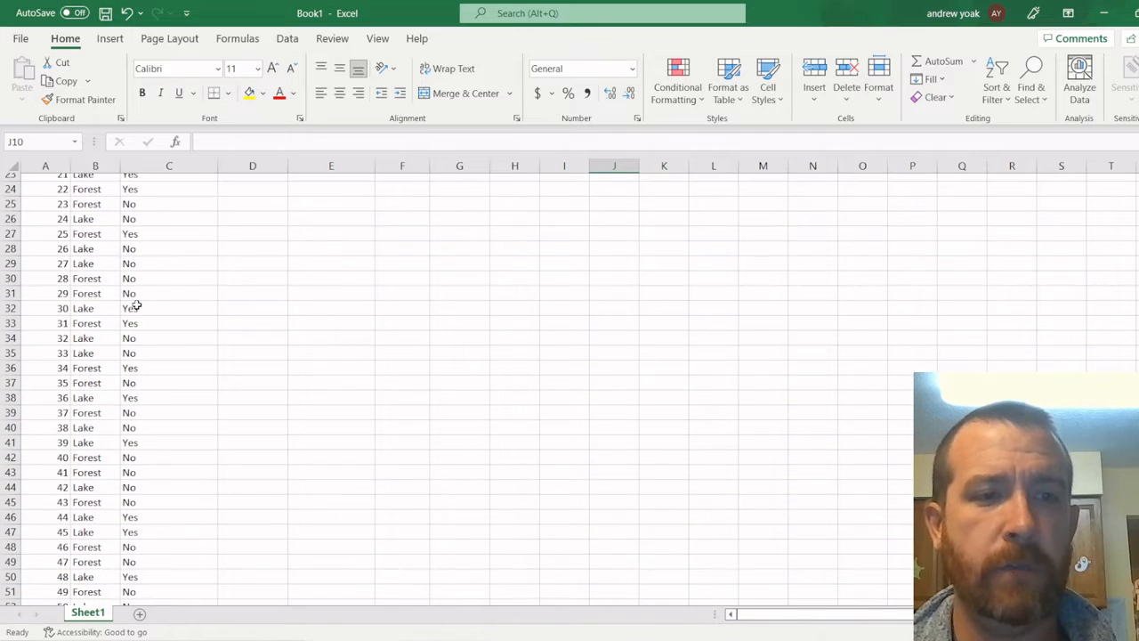
scroll(136, 306, "down", 8)
scroll(137, 305, "up", 8)
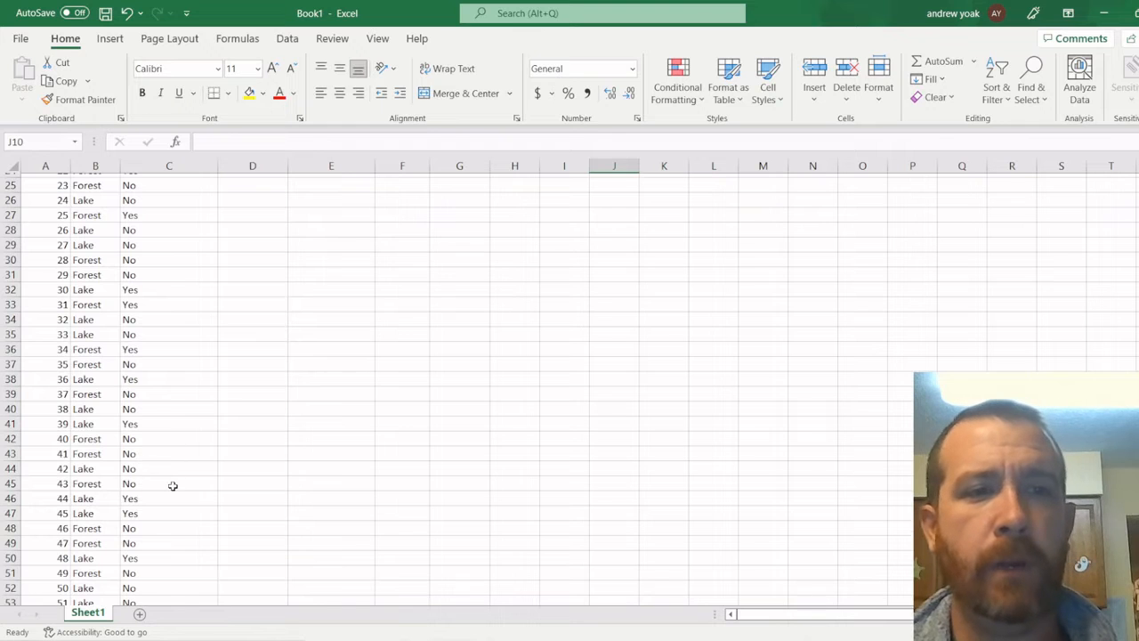
scroll(173, 486, "down", 6)
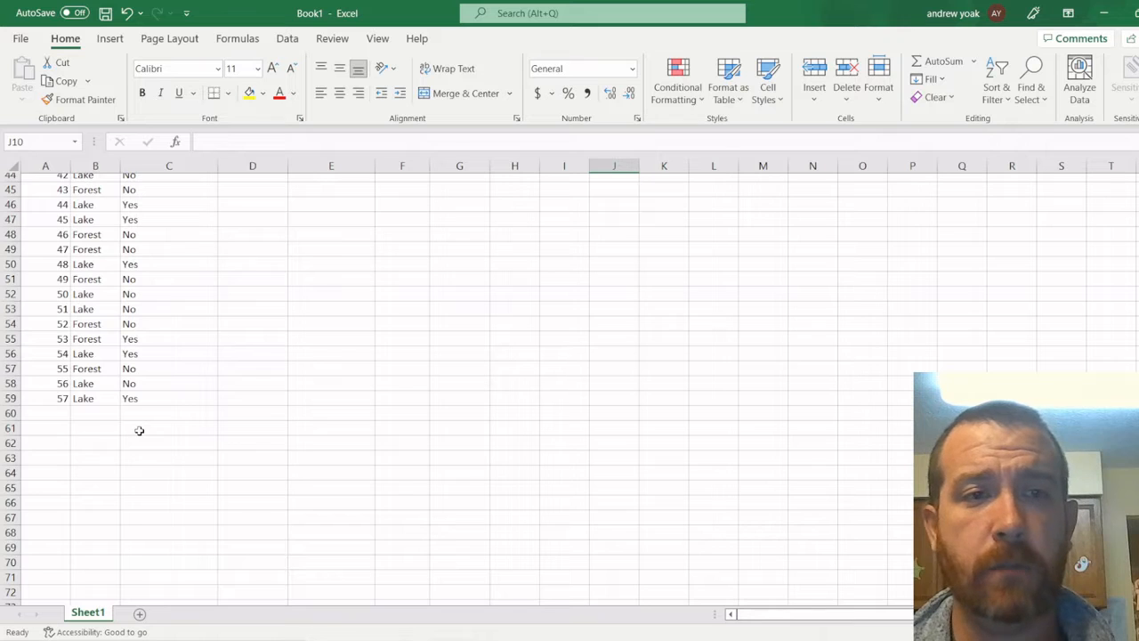
scroll(140, 430, "up", 15)
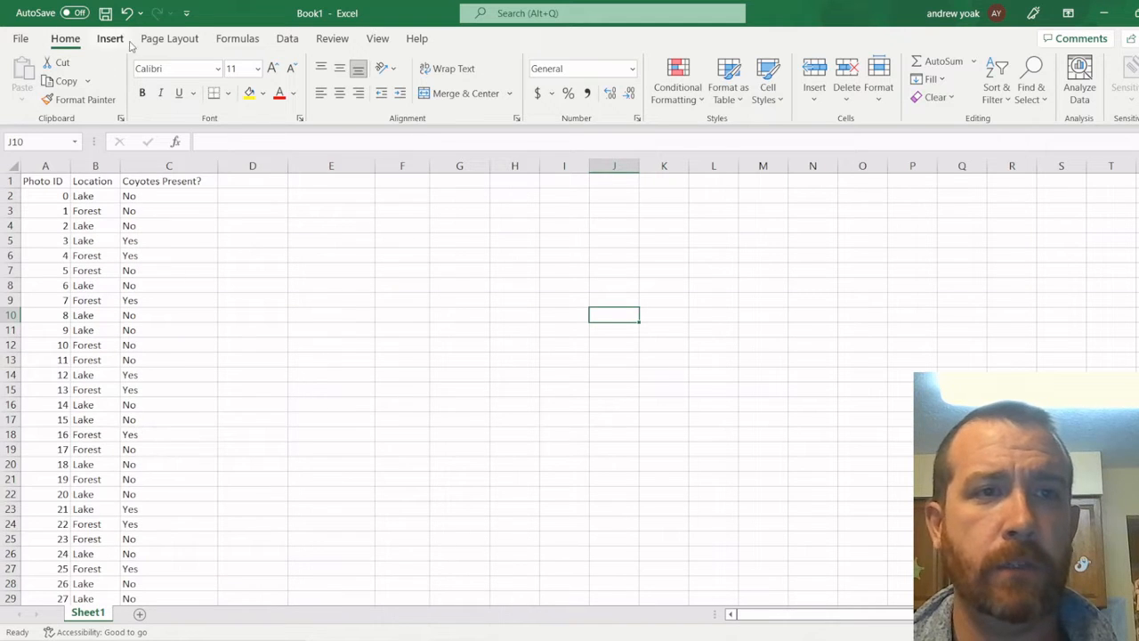
Step: Insert the recommended PivotTable counting Photo ID by Location and Coyotes Present? from the full data range starting at A1
left_click(175, 196)
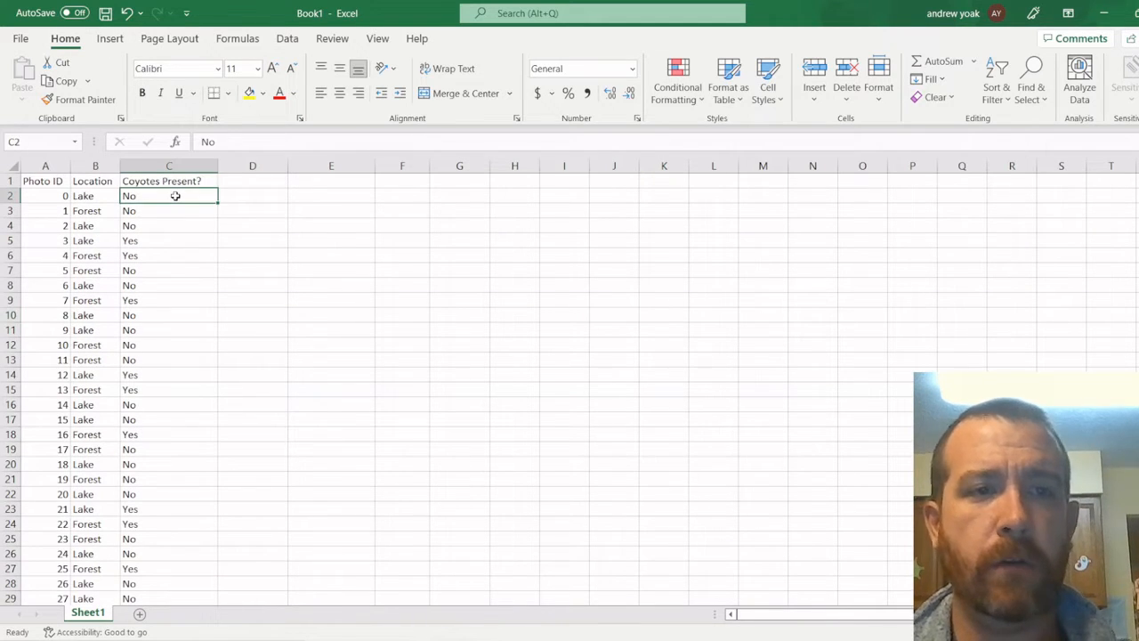
key("Left")
key("Left")
key("Up")
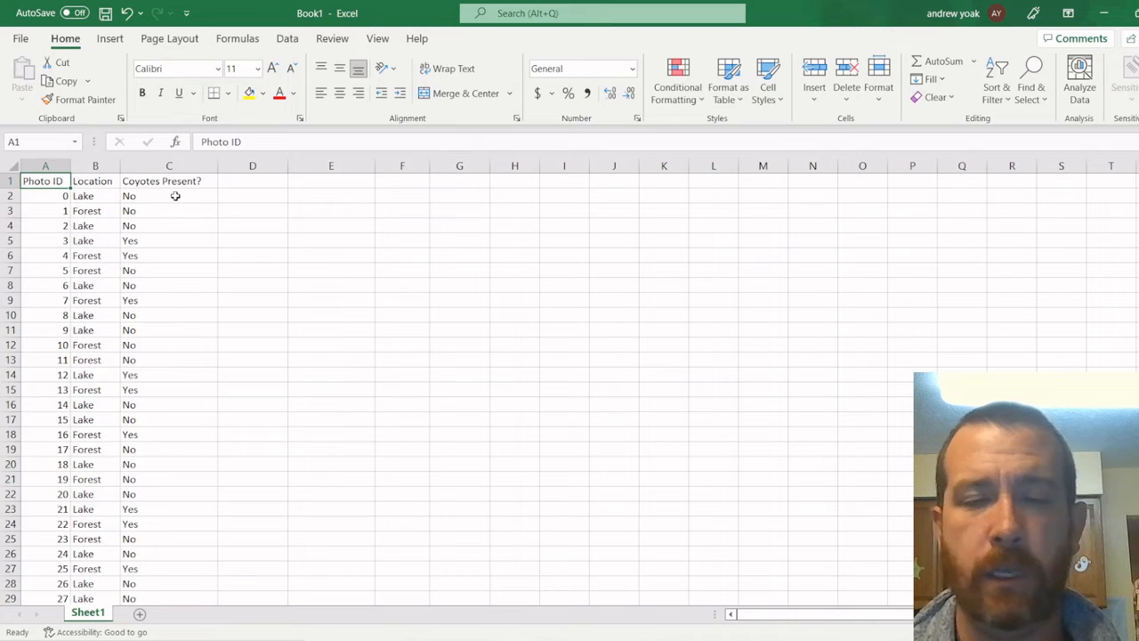
key("ctrl+shift+Right")
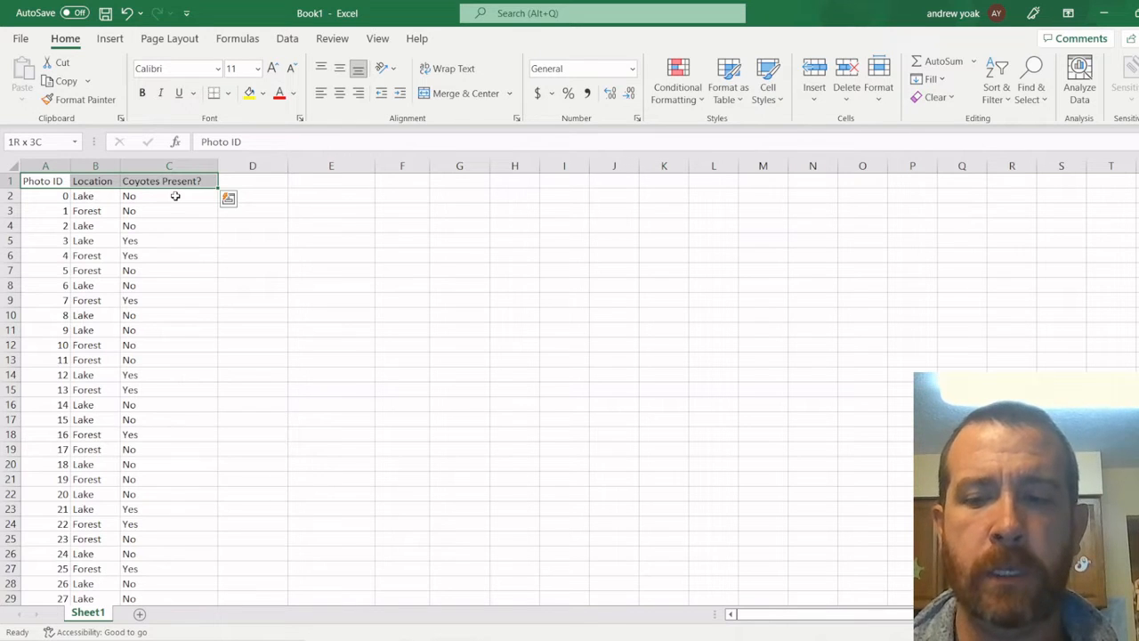
key("ctrl+shift+Down")
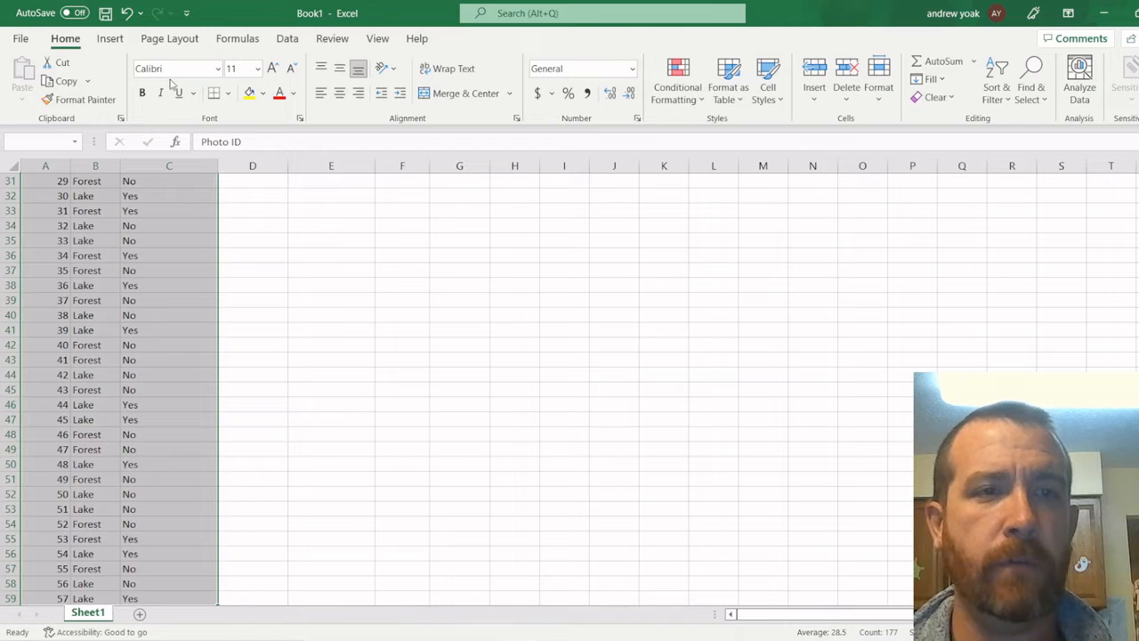
left_click(113, 38)
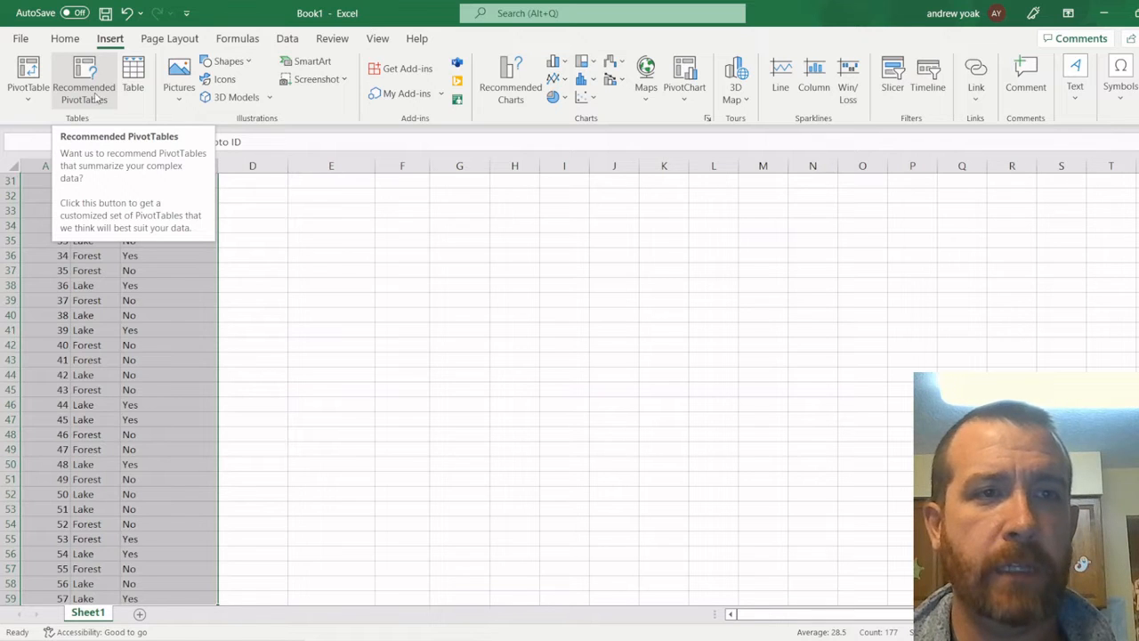
left_click(96, 92)
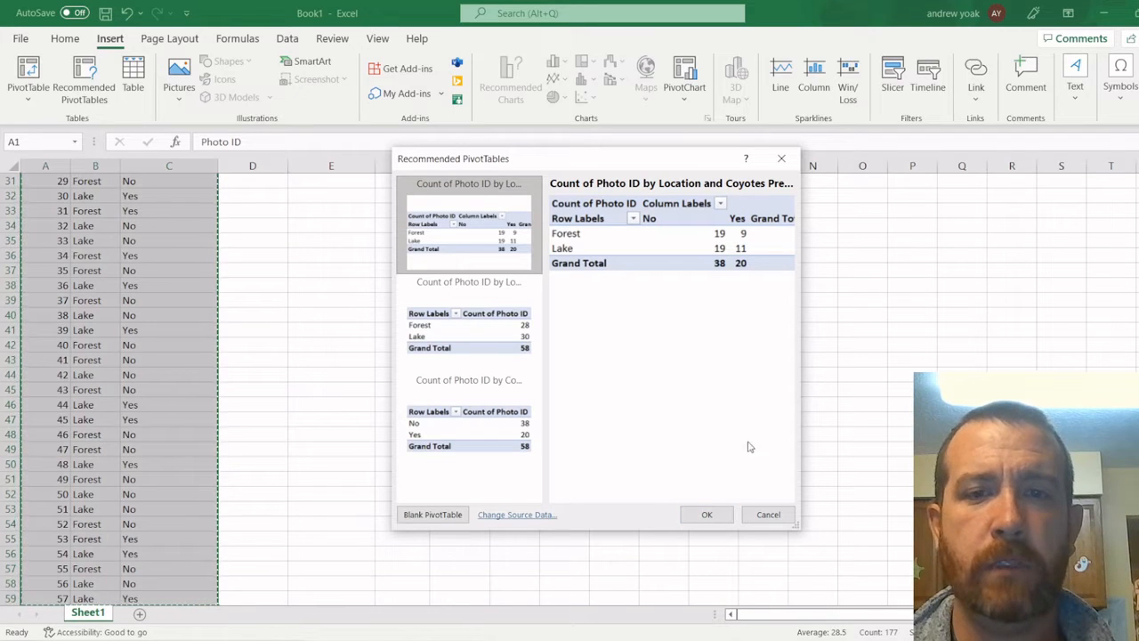
left_click(706, 515)
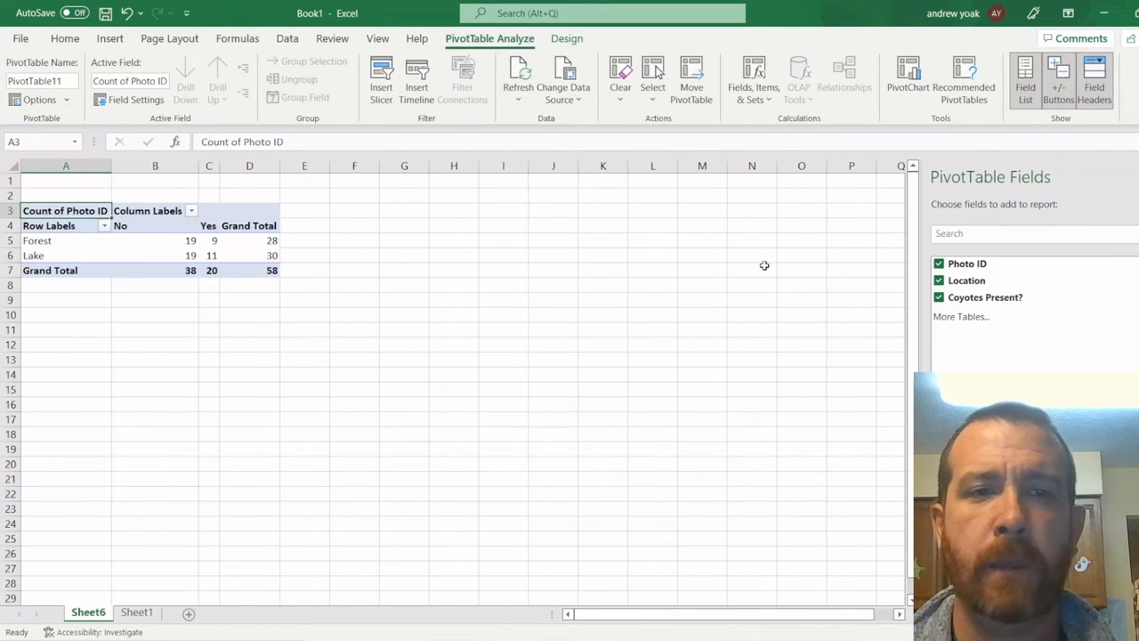
Step: Copy the whole PivotTable and paste it as values into Sheet1 starting at cell E2
left_click_drag(210, 210, 235, 210)
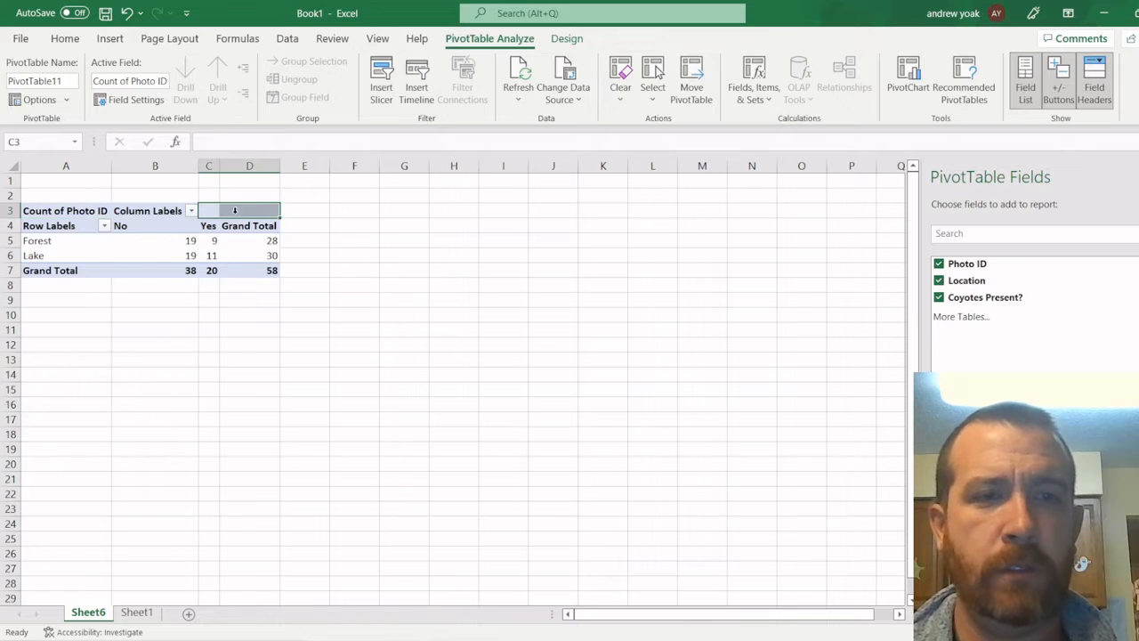
left_click(57, 206)
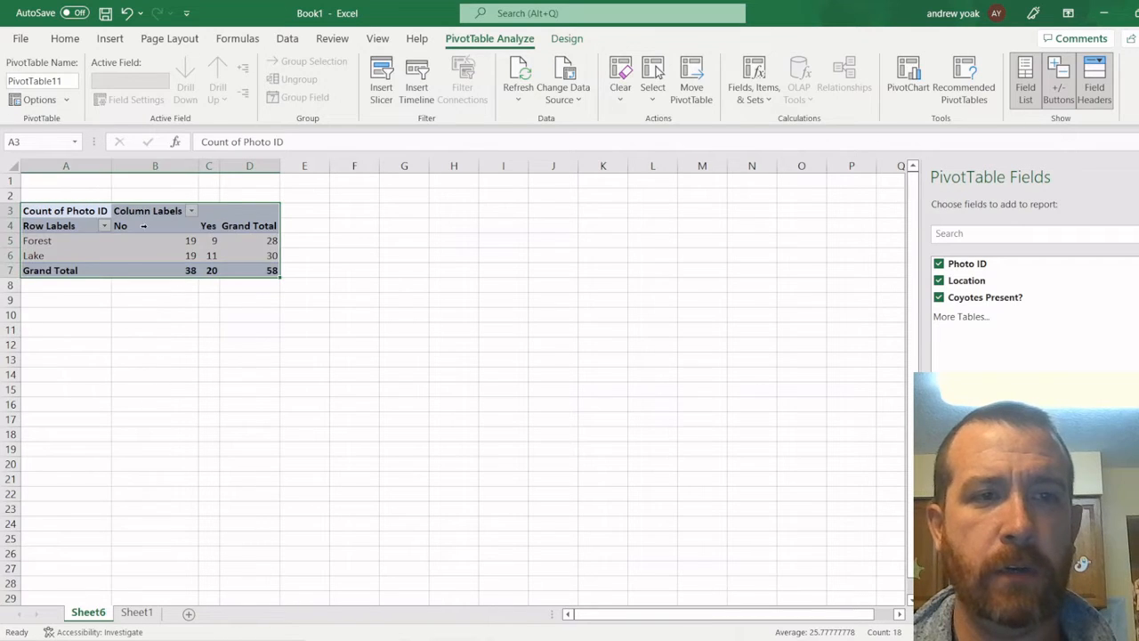
key("ctrl+c")
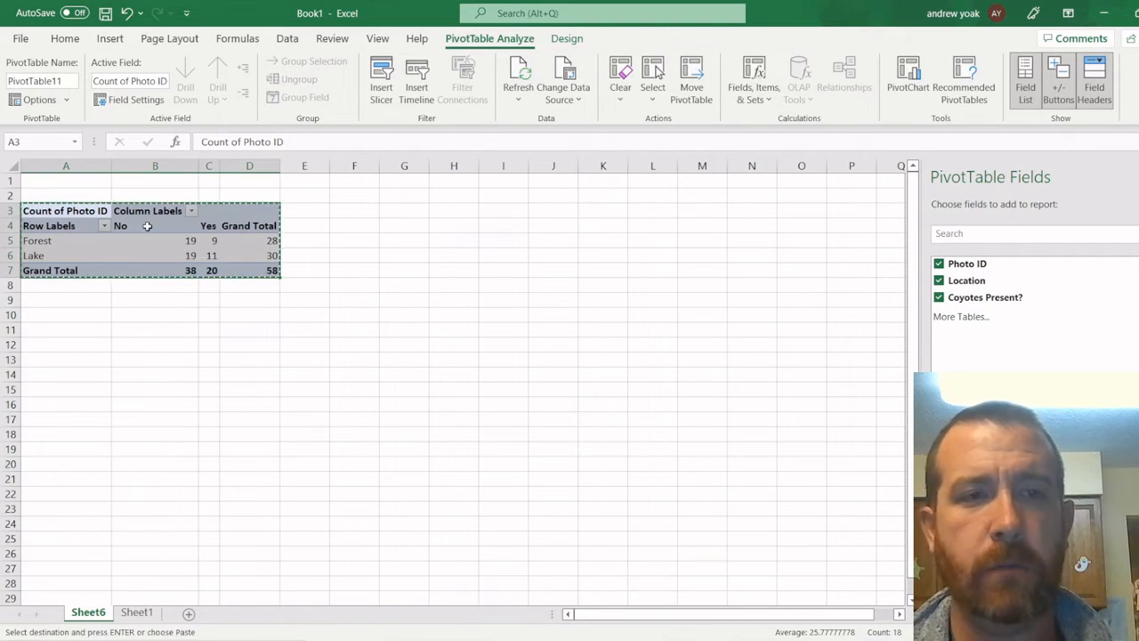
left_click(138, 613)
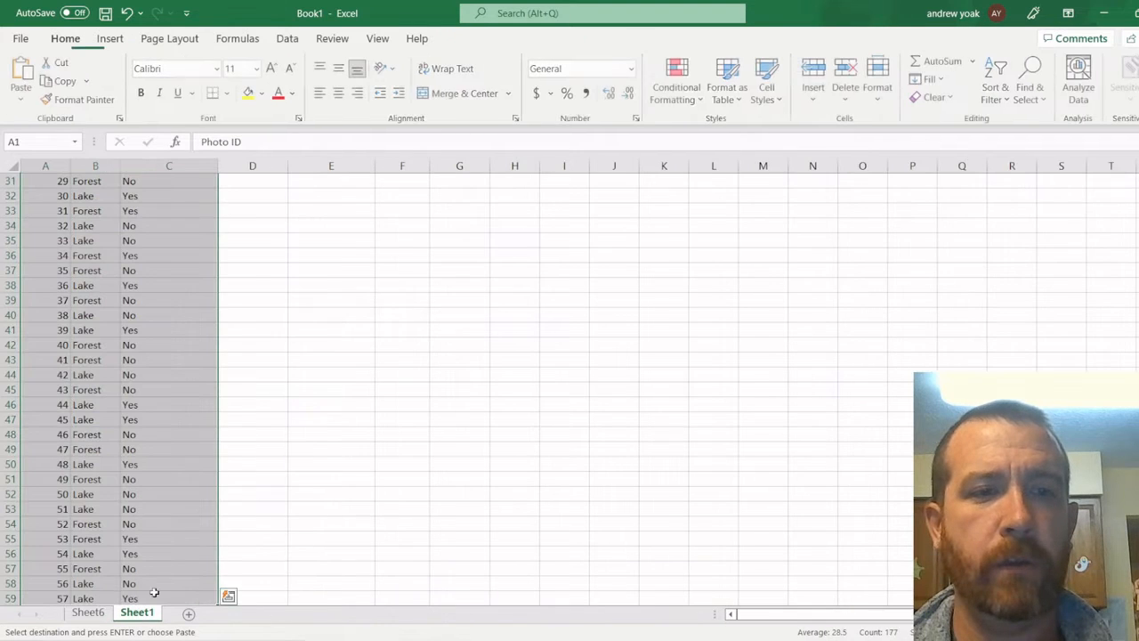
left_click(317, 198)
right_click(318, 198)
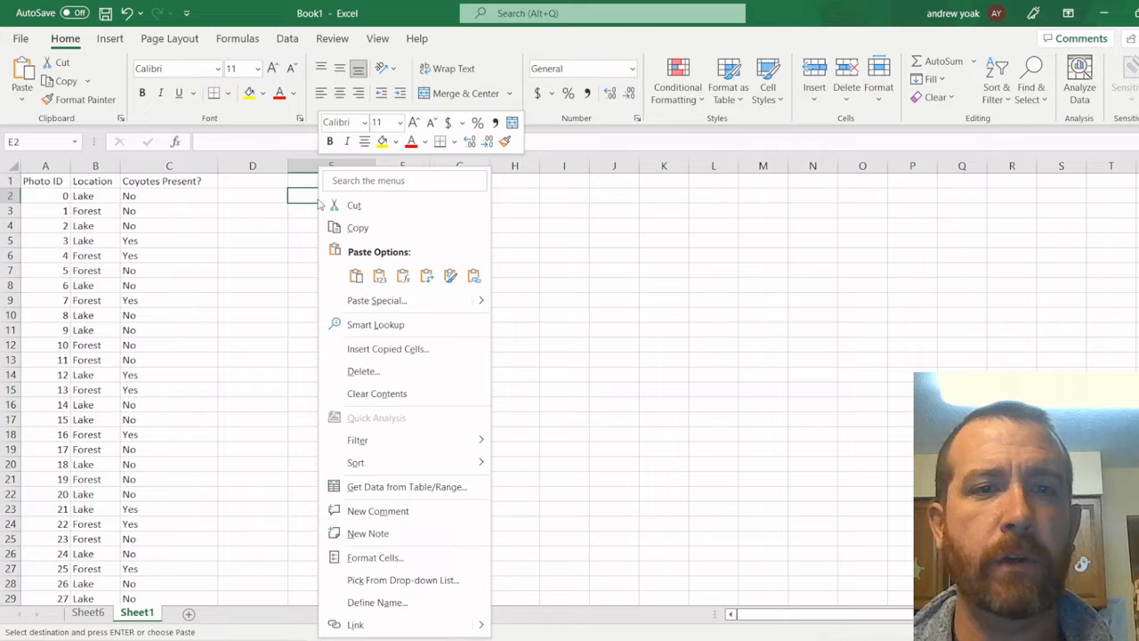
left_click(381, 276)
left_click(497, 317)
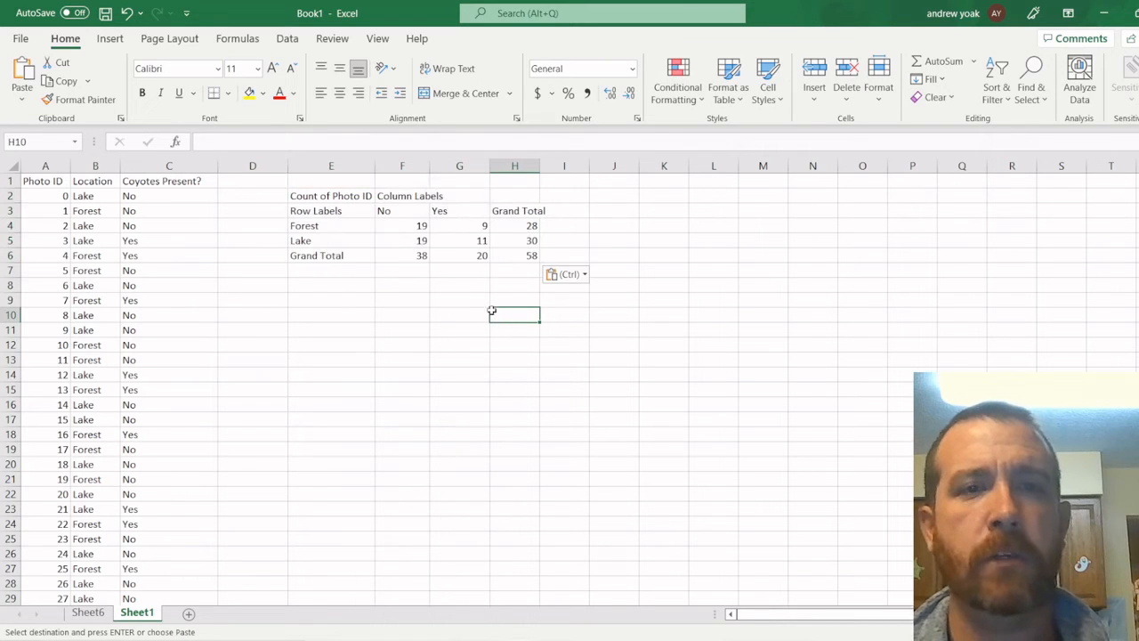
Step: Clear the "Column Labels" text in F2 and the "Row Labels" text in E3 of the pasted table
left_click(421, 196)
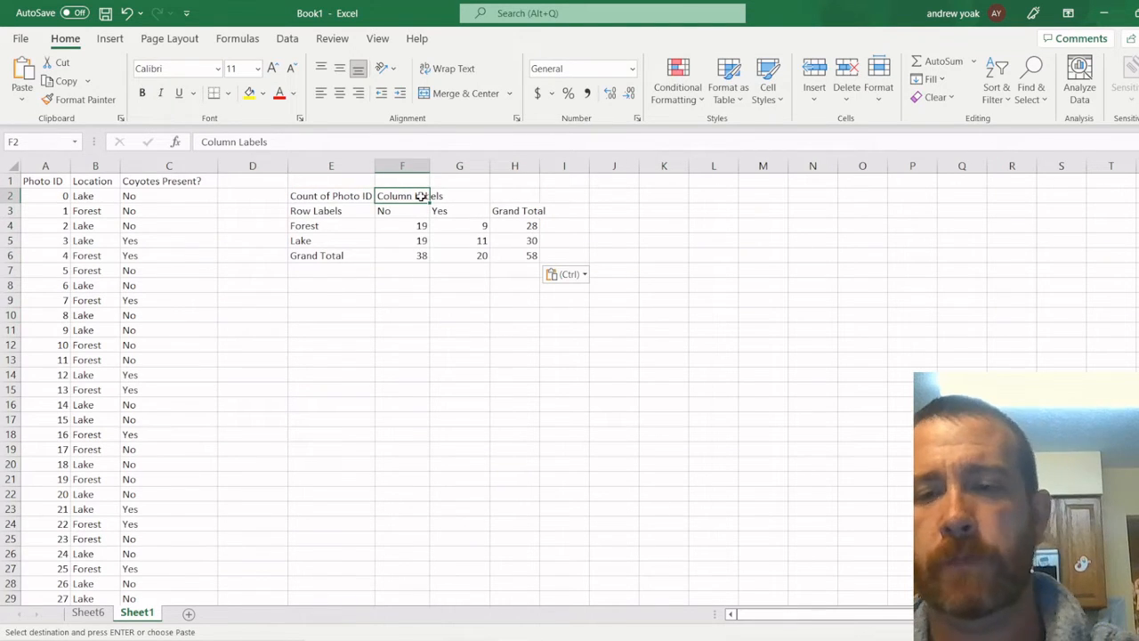
key("Delete")
key("Down")
key("Left")
key("Delete")
key("Down")
key("Right")
key("Right")
key("Right")
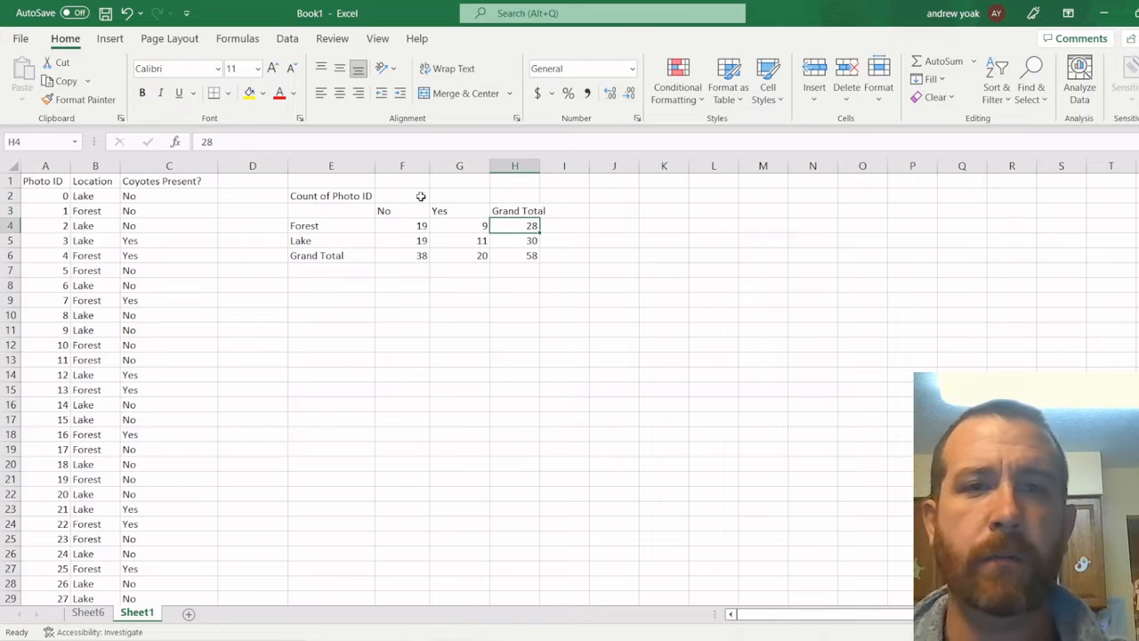
Step: Replace the pasted table's heading in E2 with "Obs"
left_click(326, 201)
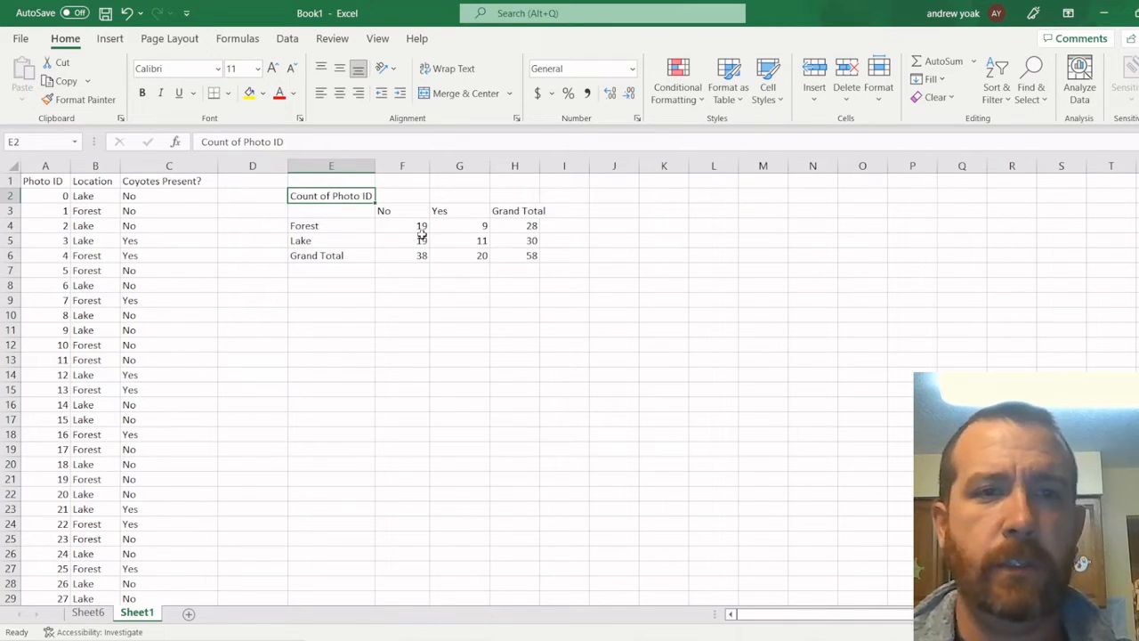
type("O")
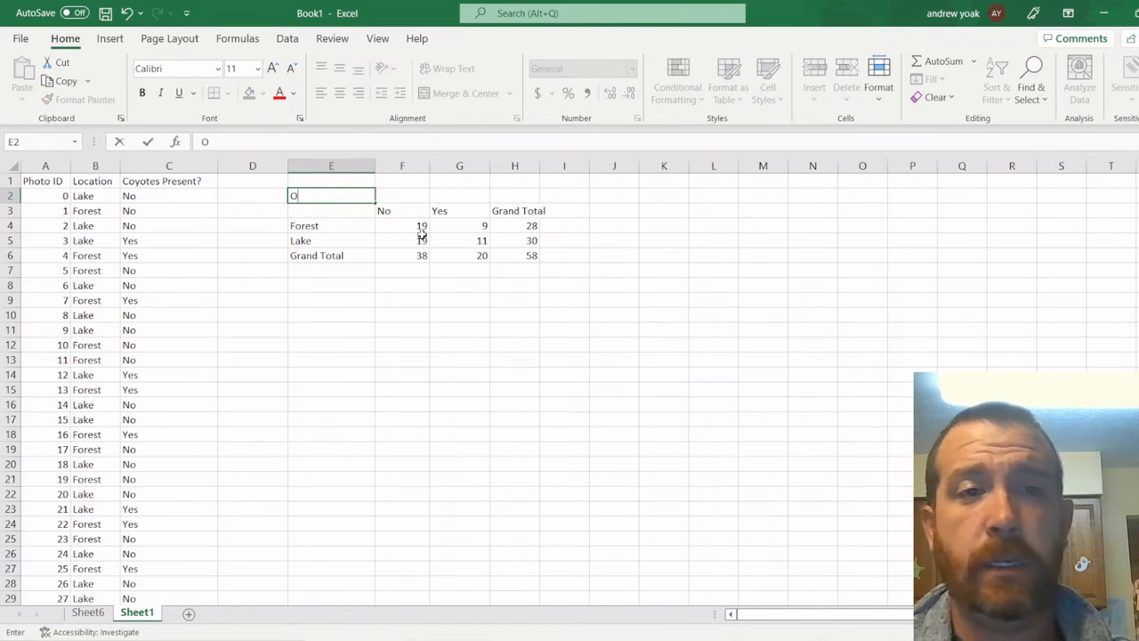
type("bs")
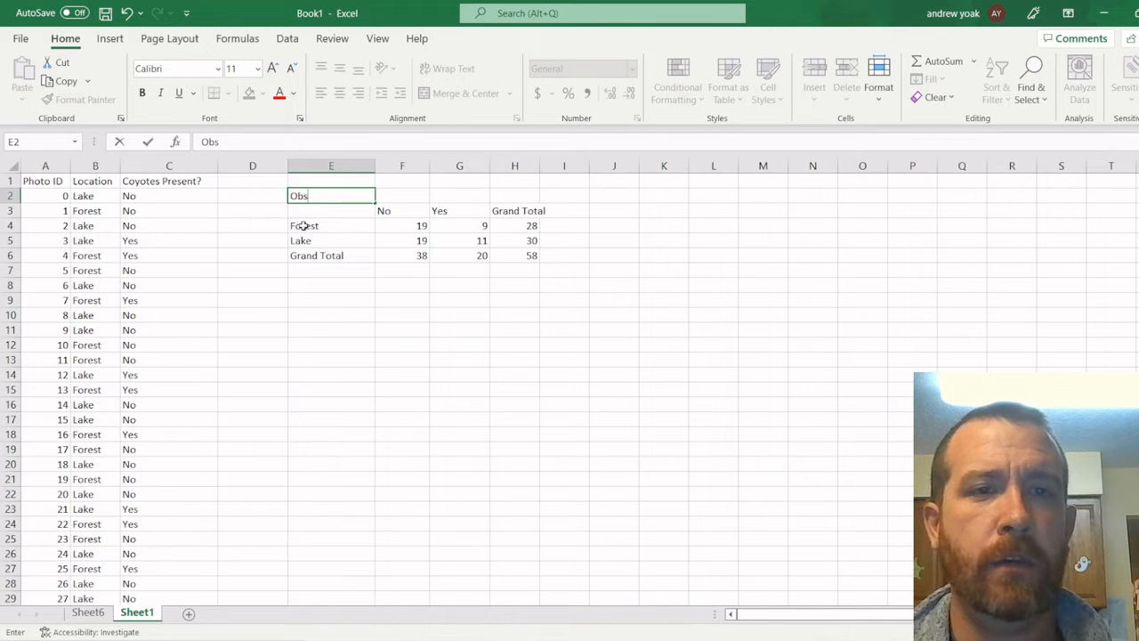
left_click(531, 224)
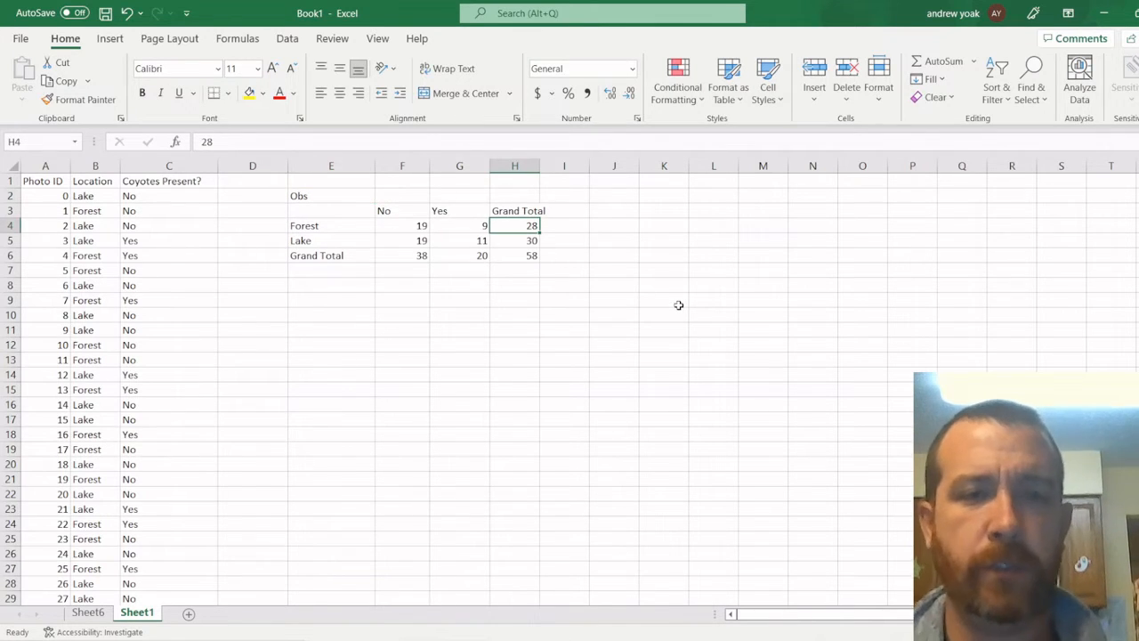
Step: Examine the observed Yes and No coyote counts for the Forest and Lake rows, cell by cell
key("Left")
key("Left")
key("Left")
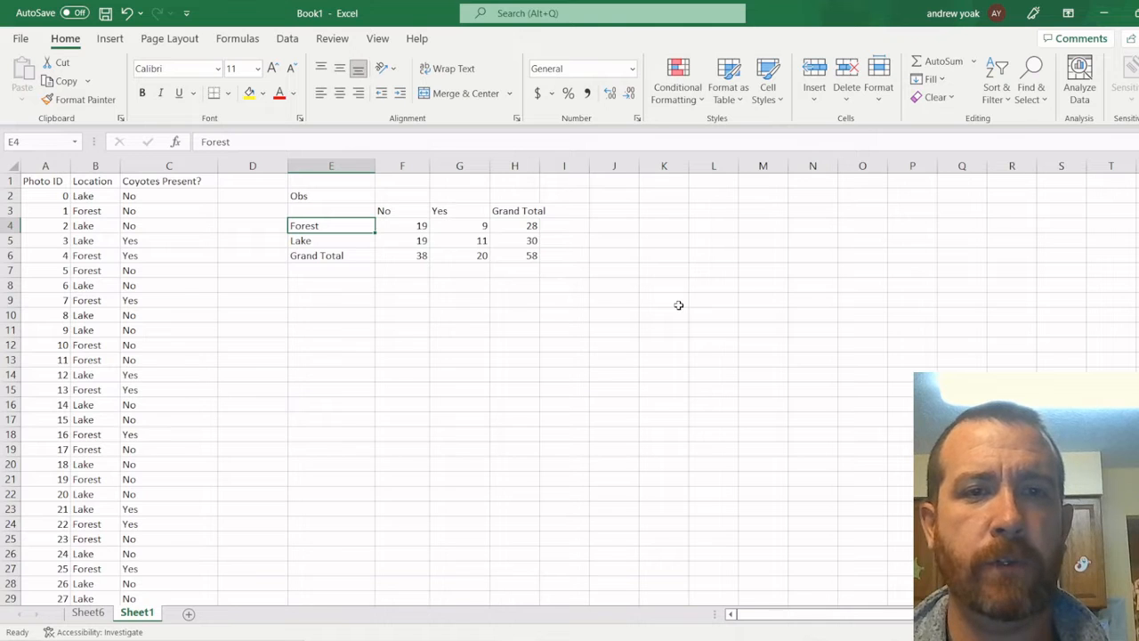
key("Down")
key("Right")
key("Right")
key("Right")
key("Left")
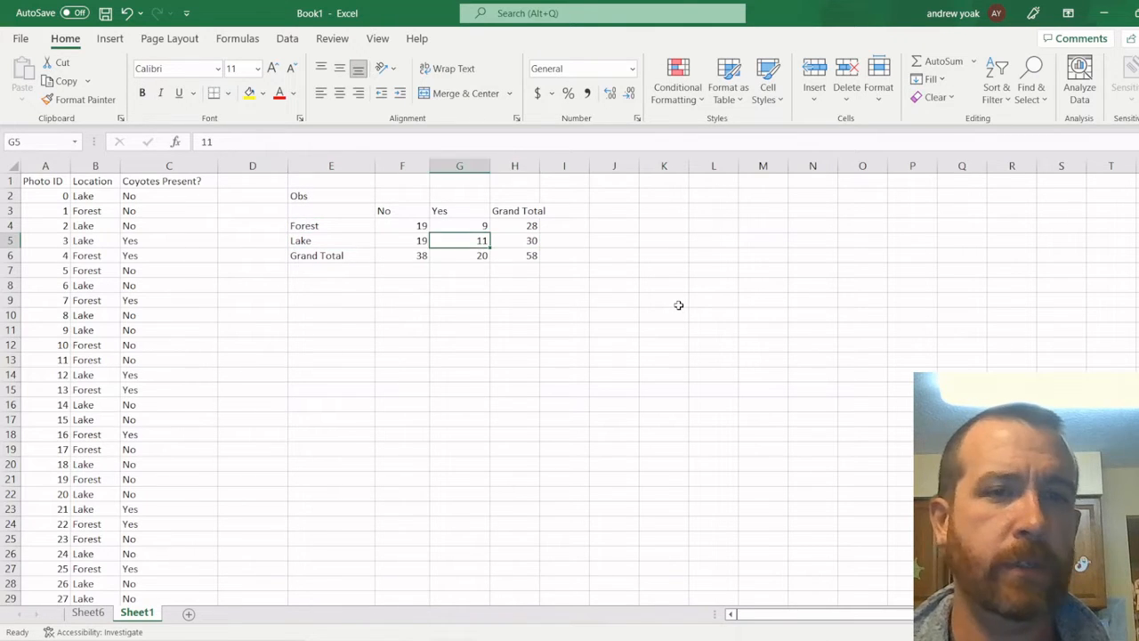
key("Left")
key("Left")
key("Right")
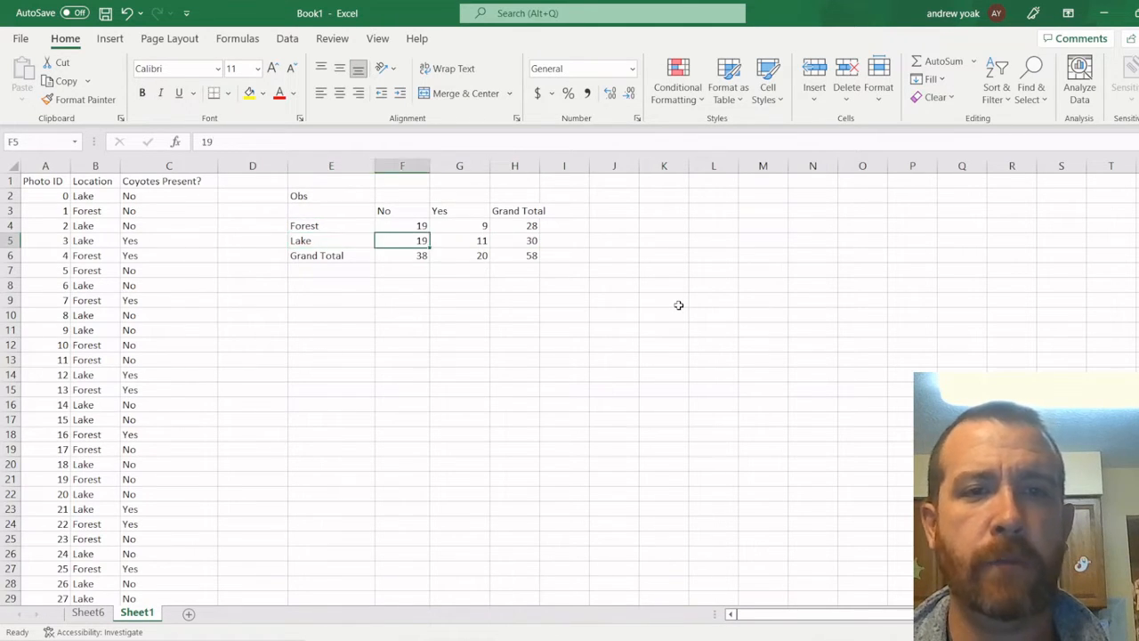
key("Right")
key("Up")
key("Down")
key("Up")
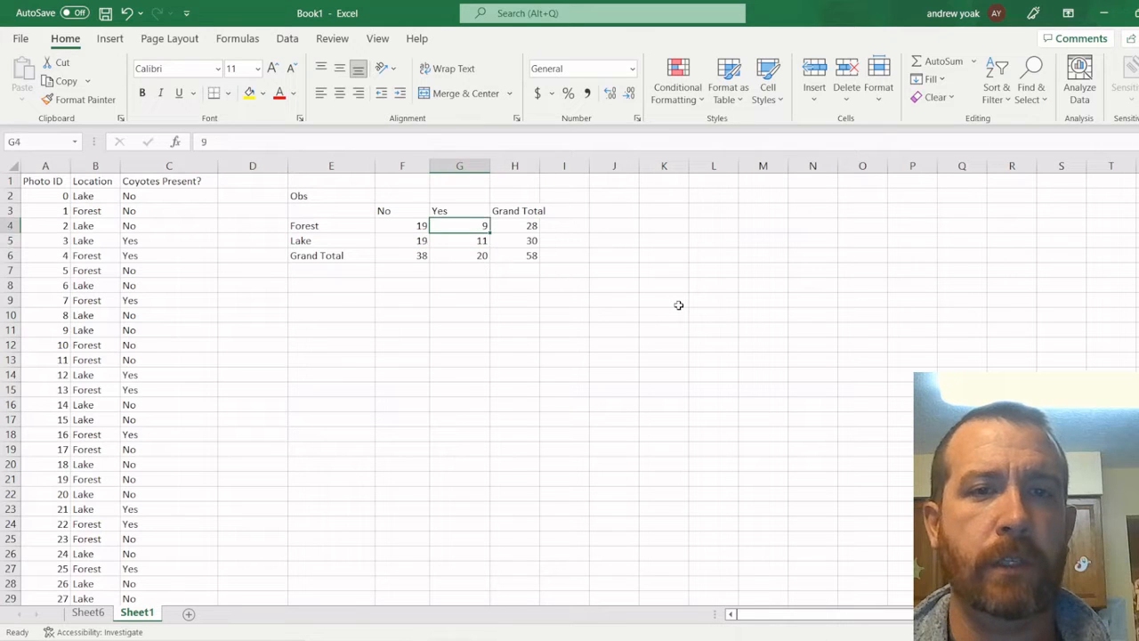
key("Left")
key("Down")
key("Right")
key("Up")
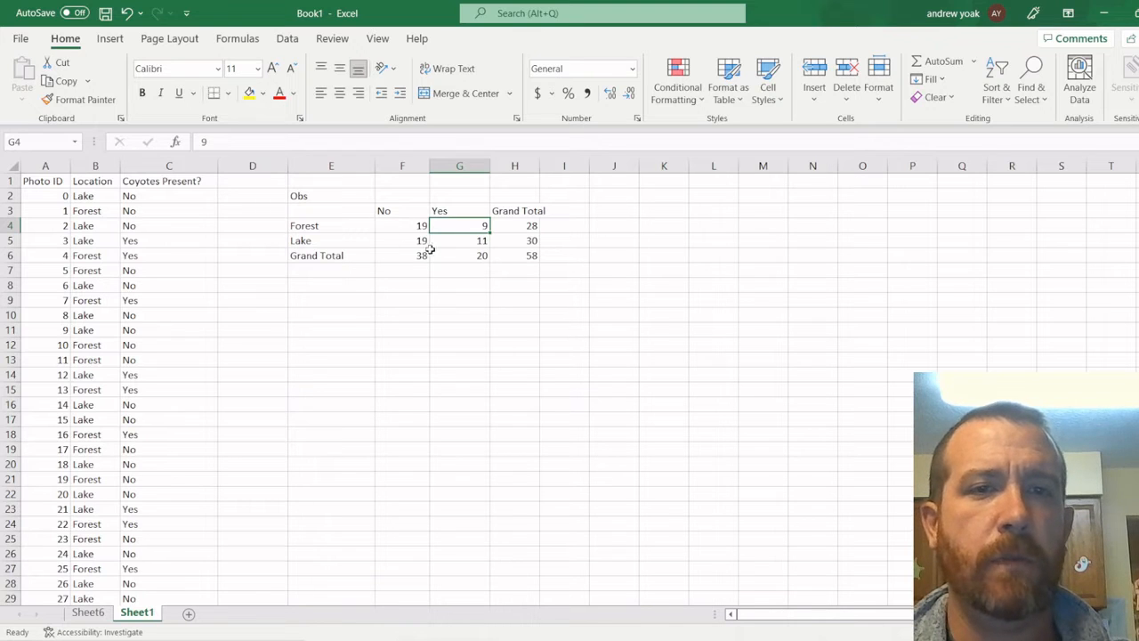
scroll(334, 235, "right", 2)
scroll(365, 251, "left", 2)
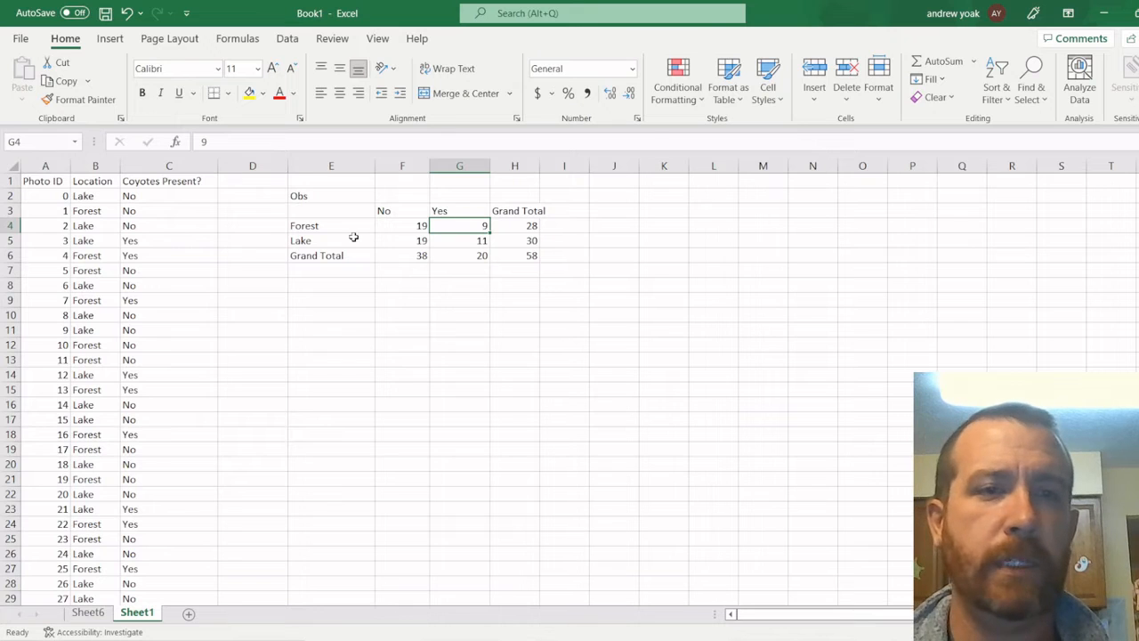
Step: Enter the heading "Exp" in cell E9 below the observed table
left_click(339, 296)
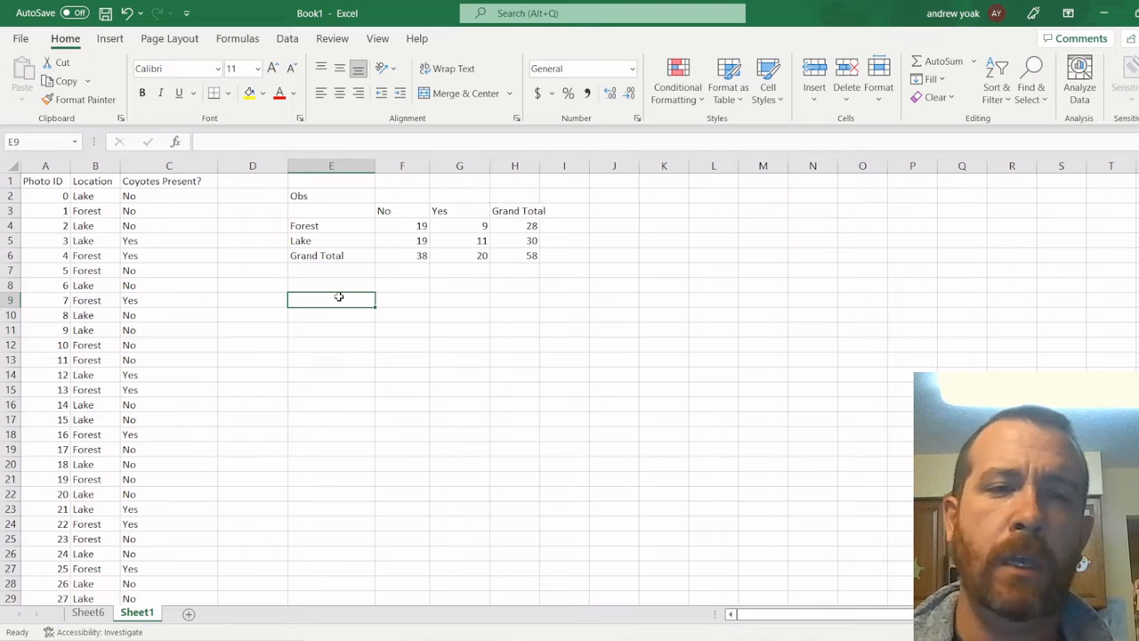
type("Exp")
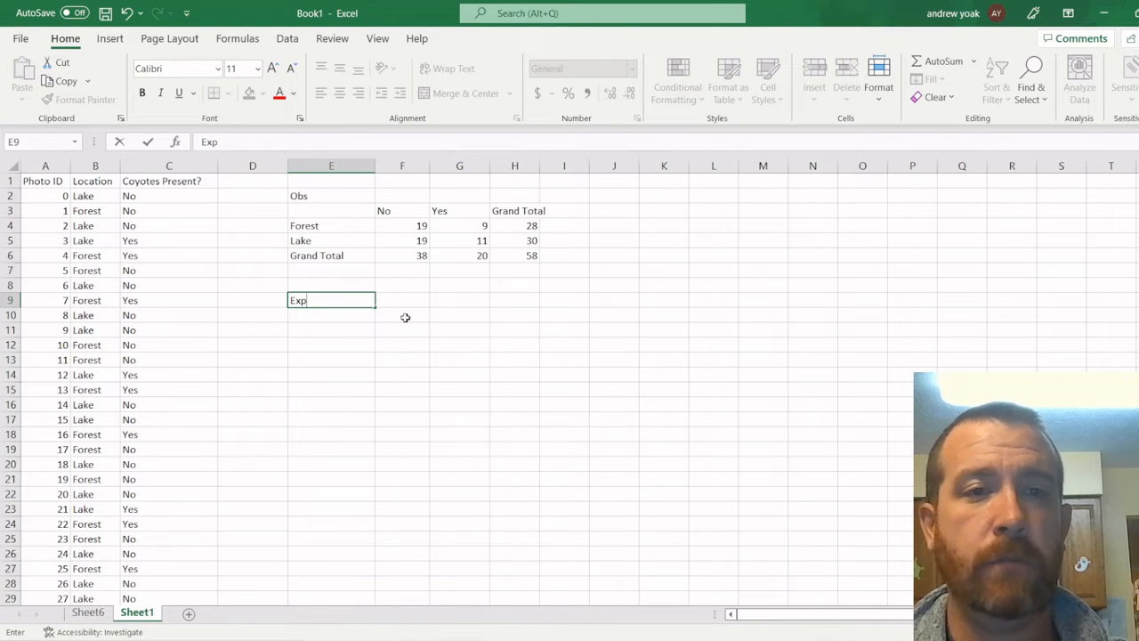
key("Return")
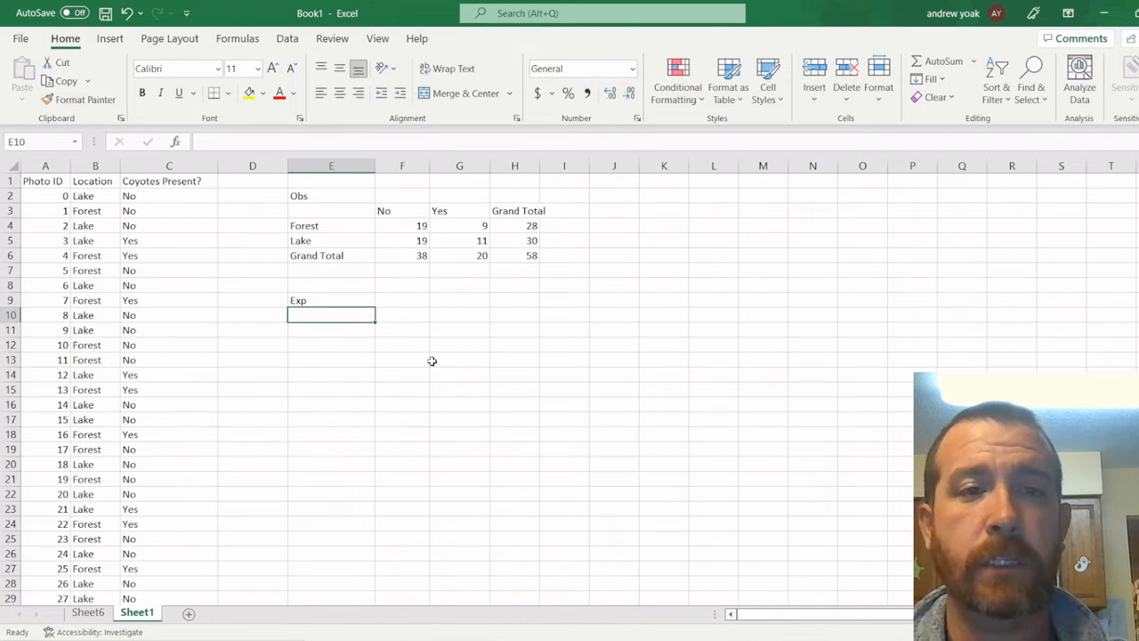
Step: Switch to PowerPoint to view the Chi-Squared Test of Independence formula, and return to the Excel workbook
key("alt+Tab")
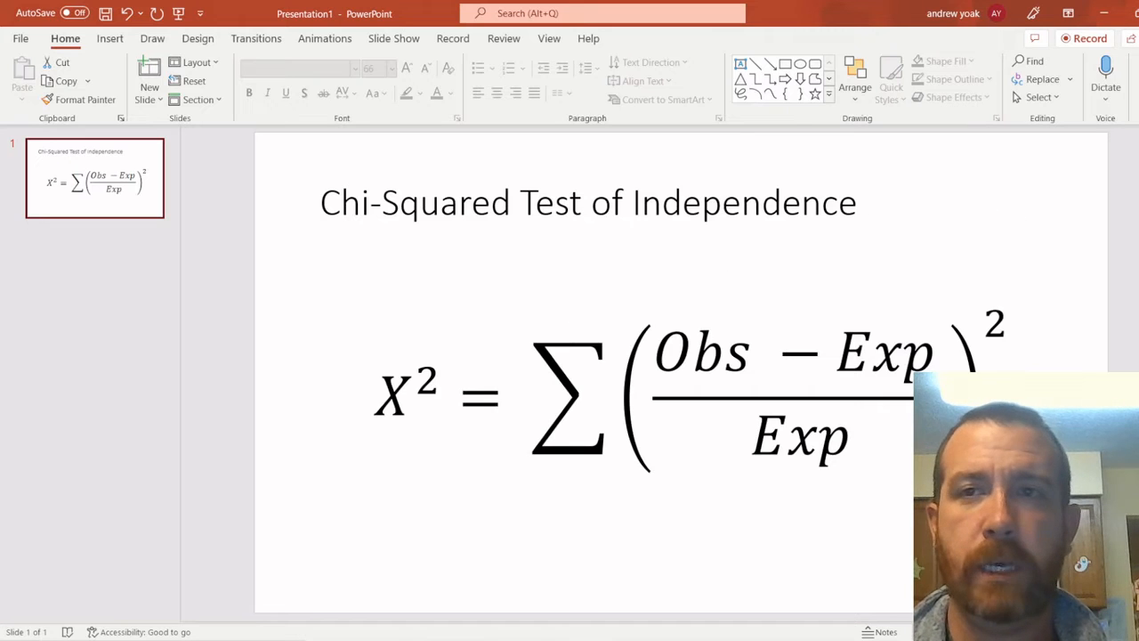
left_click(1107, 22)
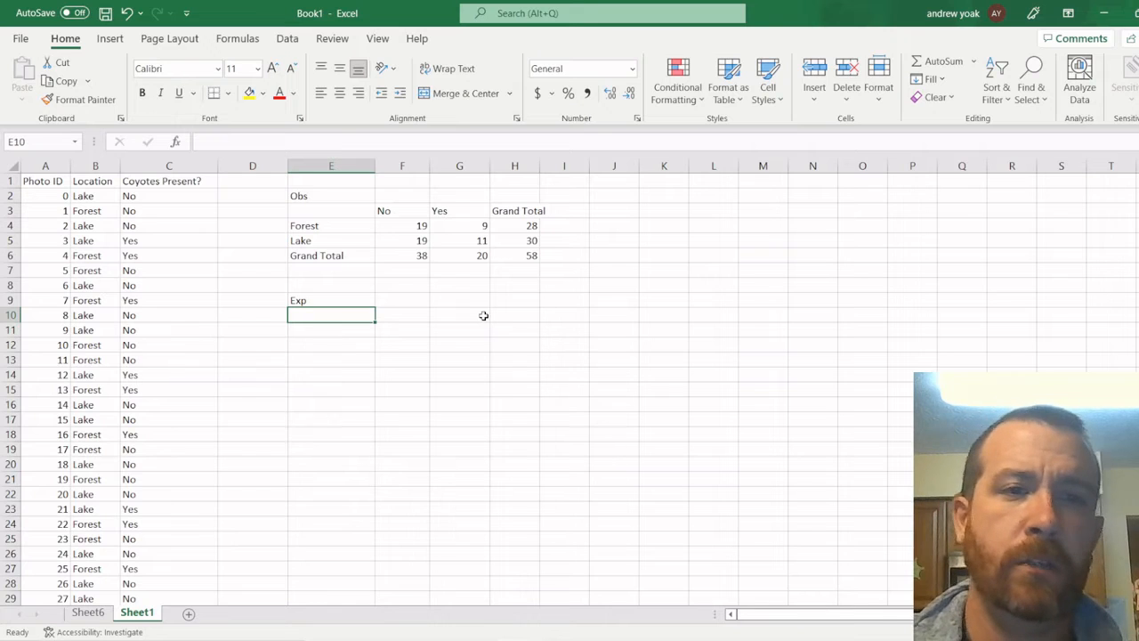
Step: Enter the column headings "No" in F10 and "Yes" in G10 for the expected table
key("Right")
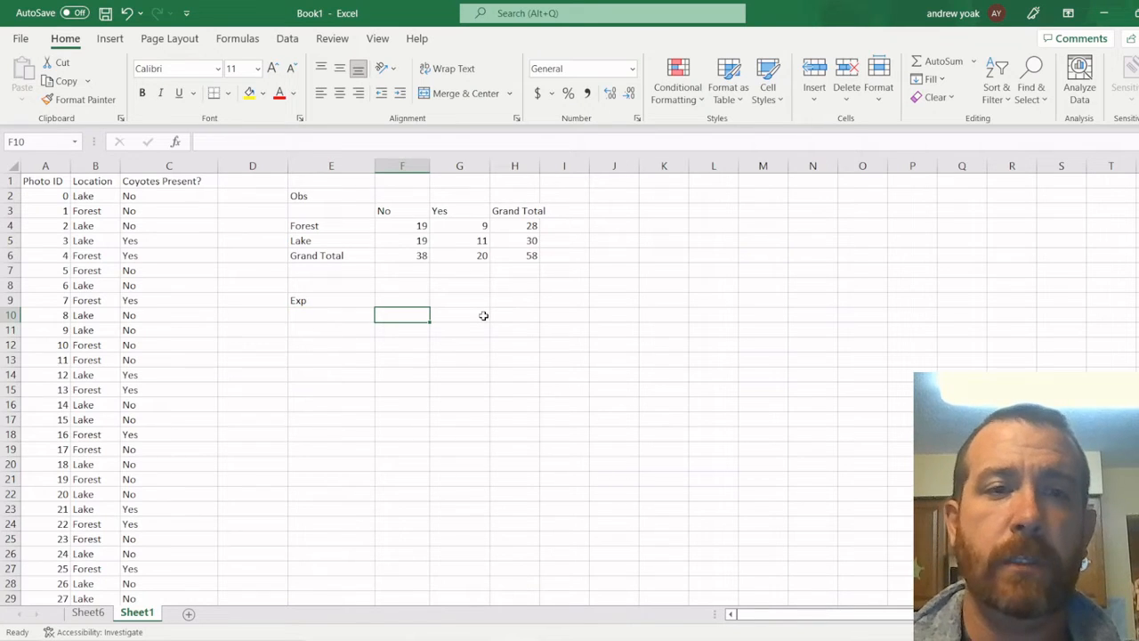
type("No")
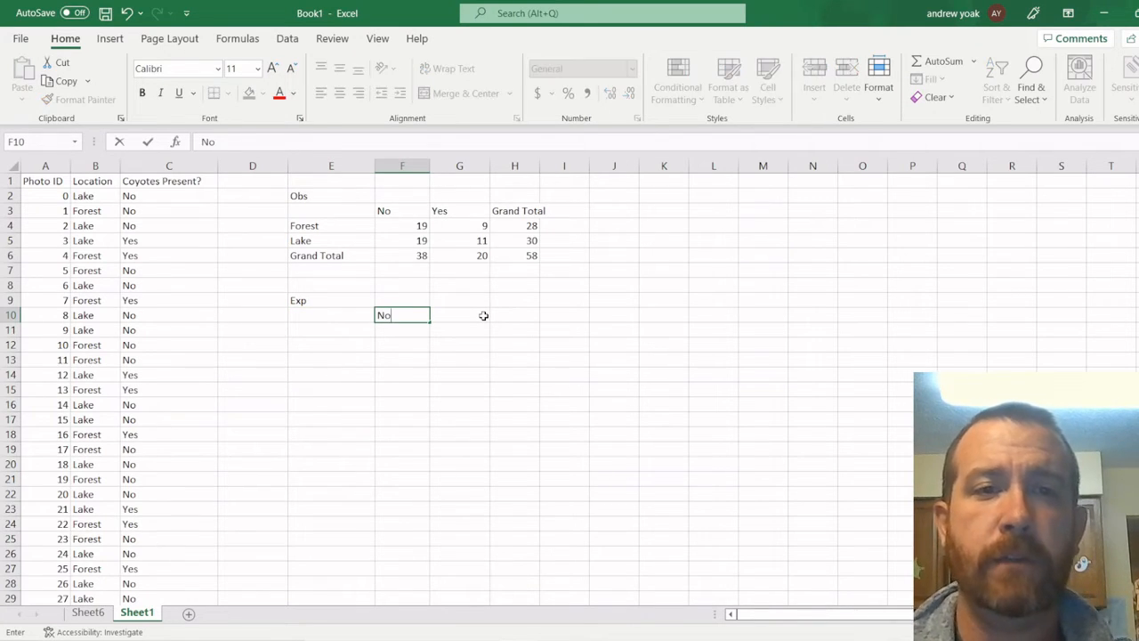
key("Return")
key("Right")
key("Up")
type("Y")
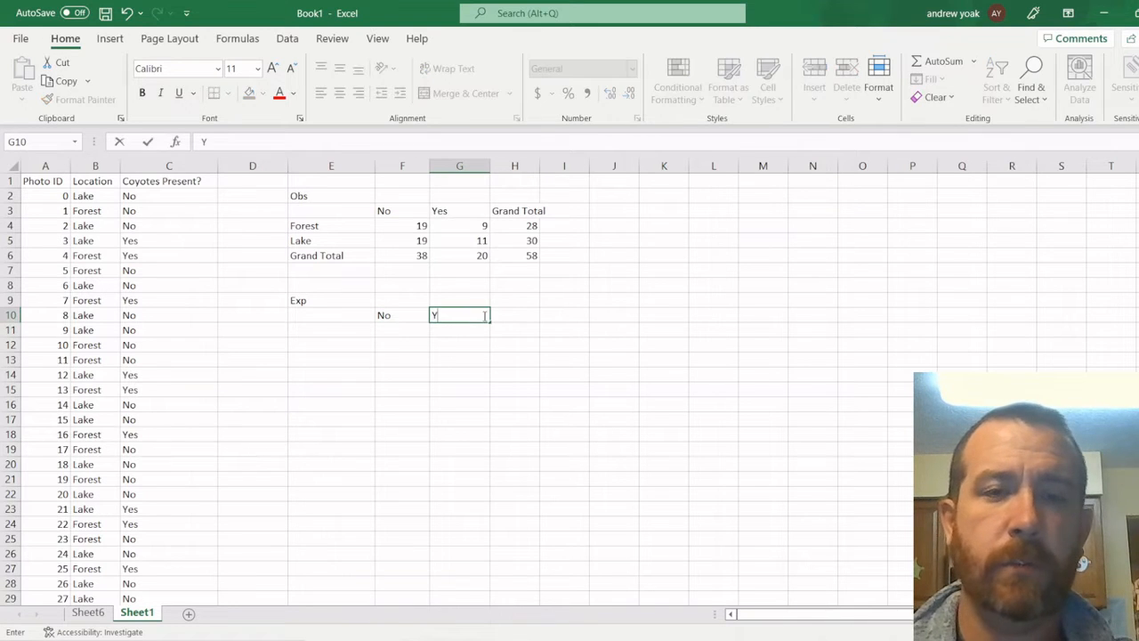
type("es")
key("Return")
Step: Label the expected table's rows "Forest" in E11 and "Lake" in E12
key("Left")
key("Left")
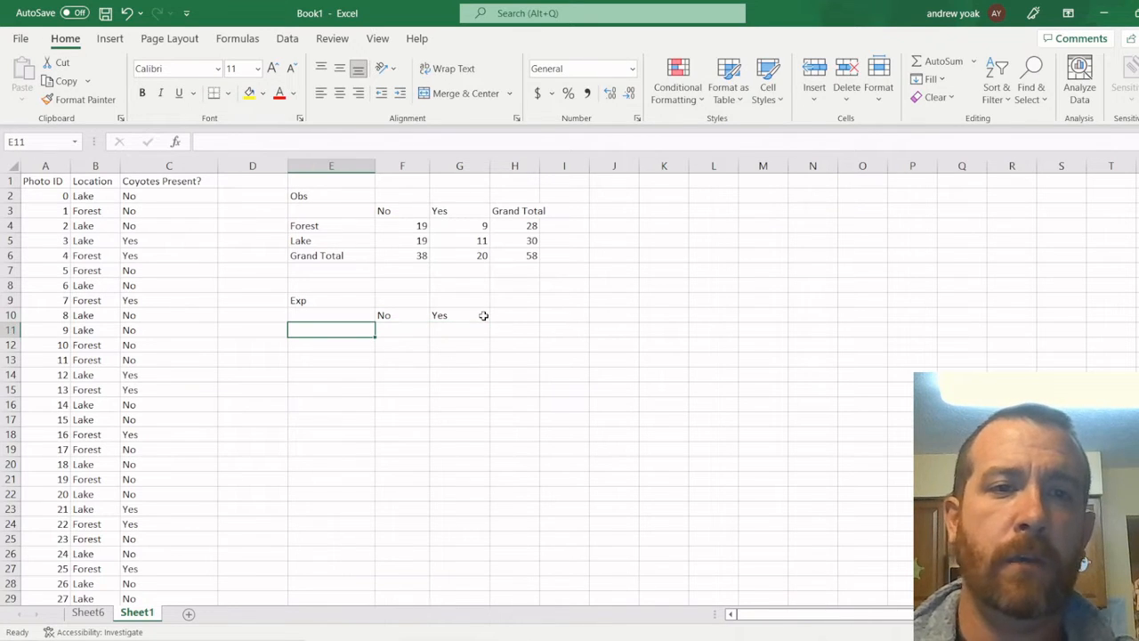
type("F")
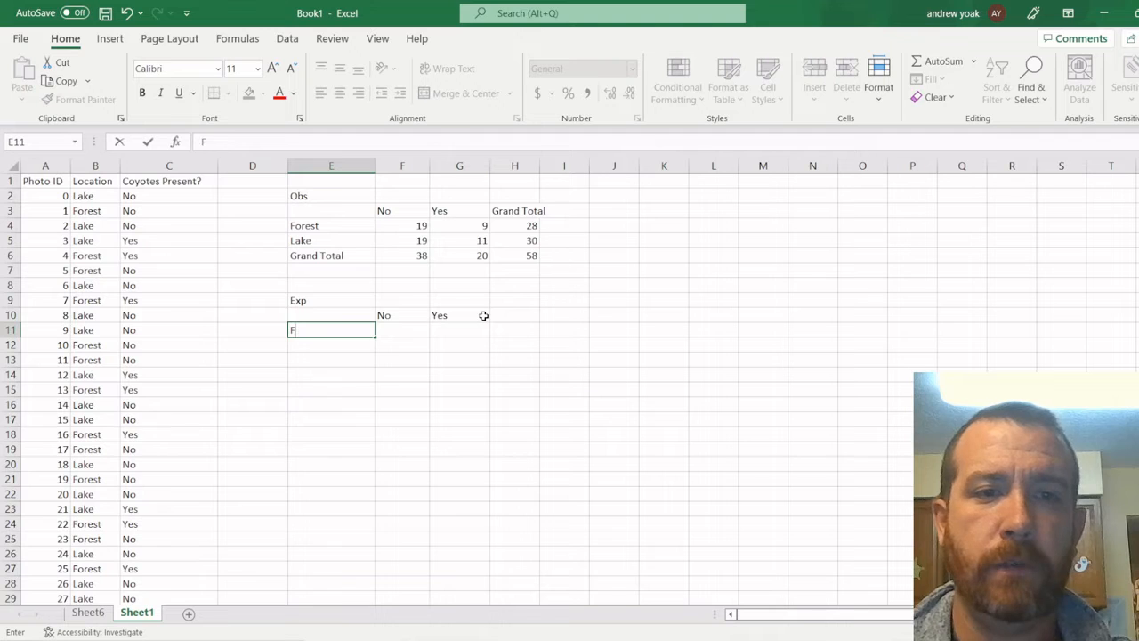
type("aorest")
key("Return")
type("Lake")
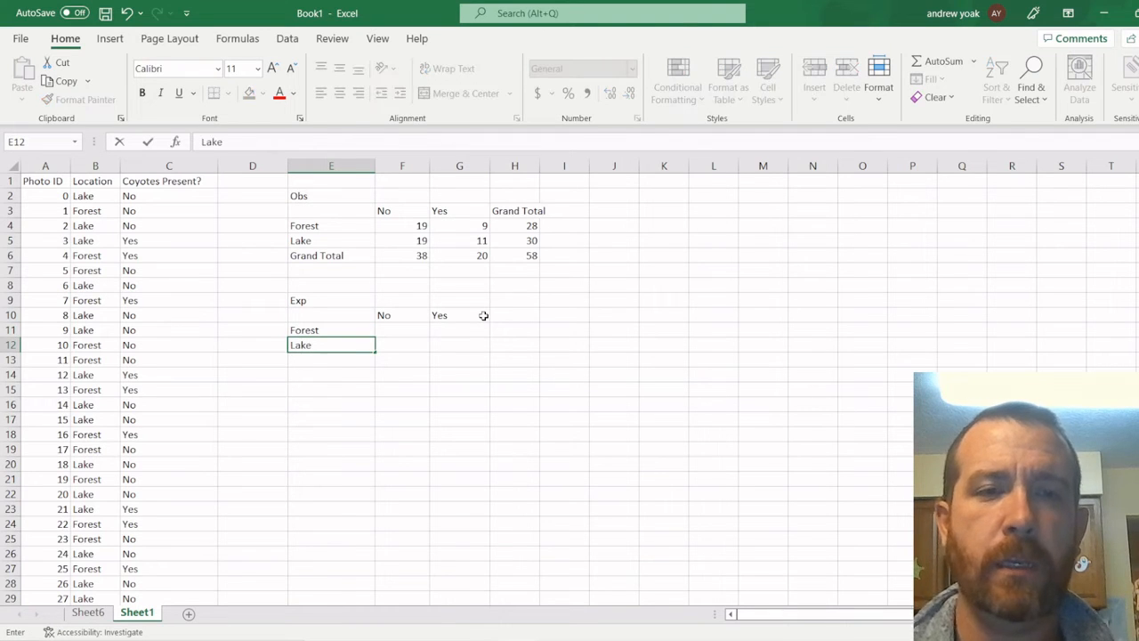
Step: Calculate the expected Forest/No count in F11 with the formula =F6*H4/H6
left_click(417, 332)
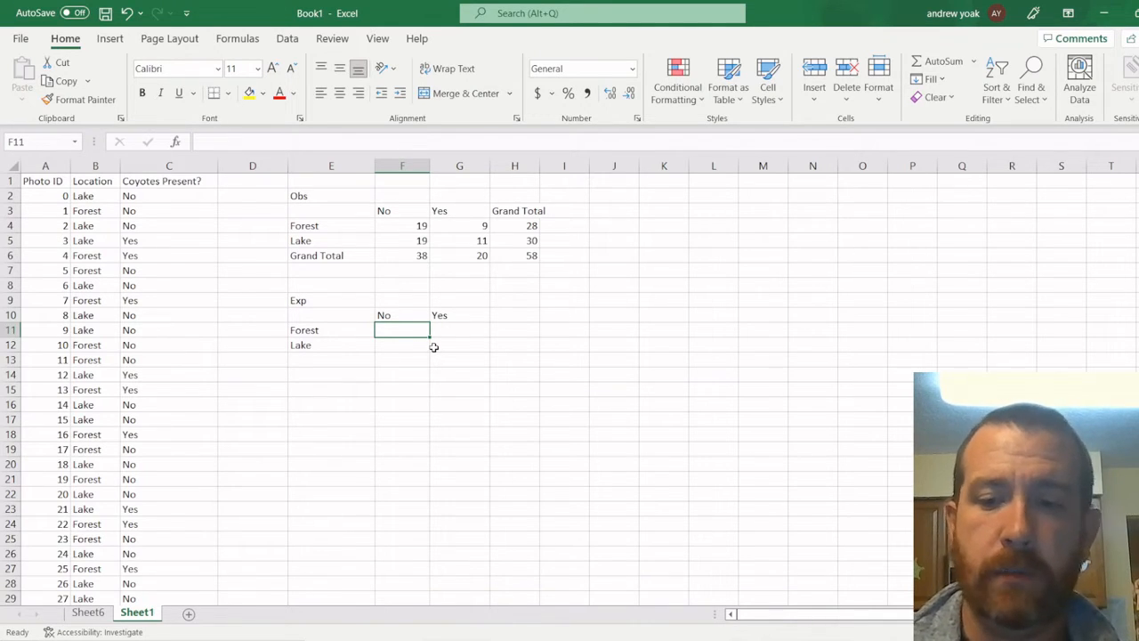
type("=")
key("BackSpace")
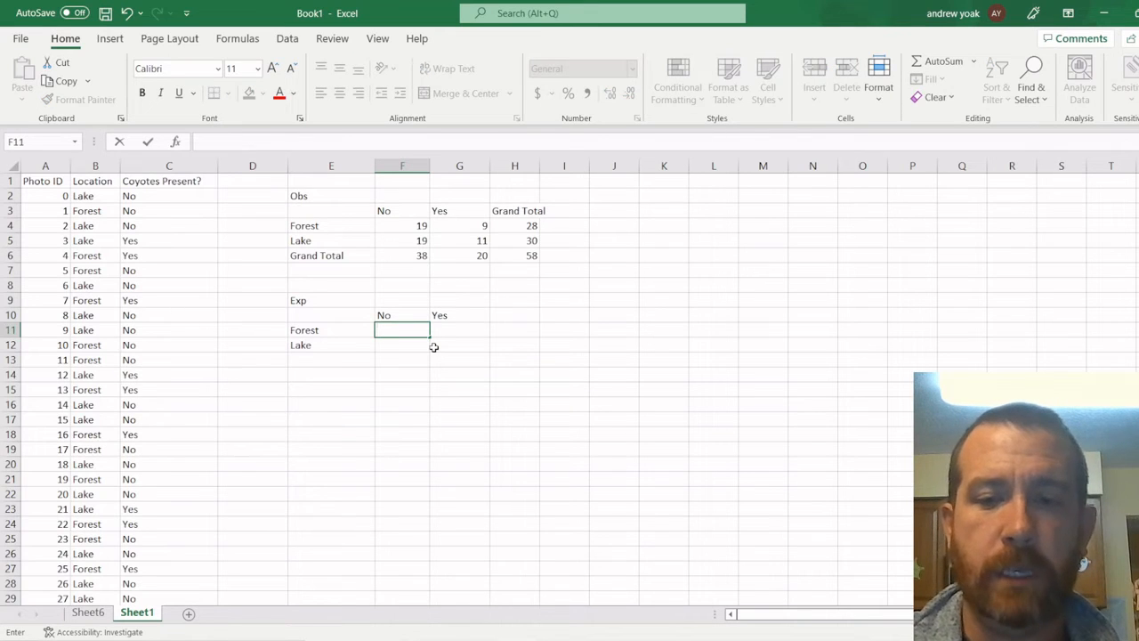
type("=")
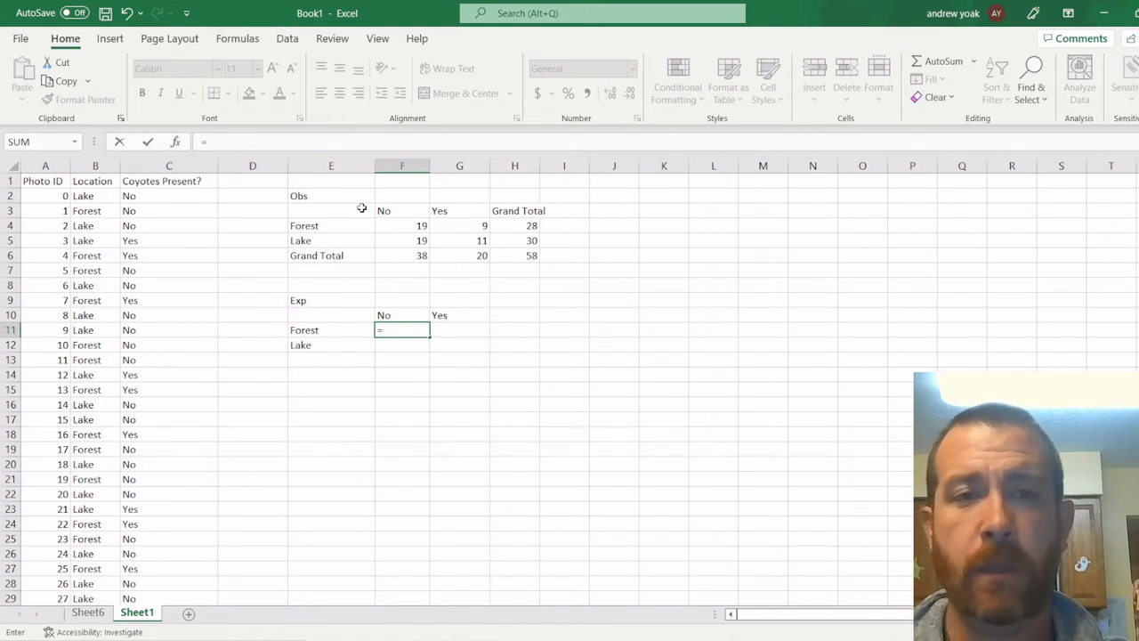
left_click(405, 255)
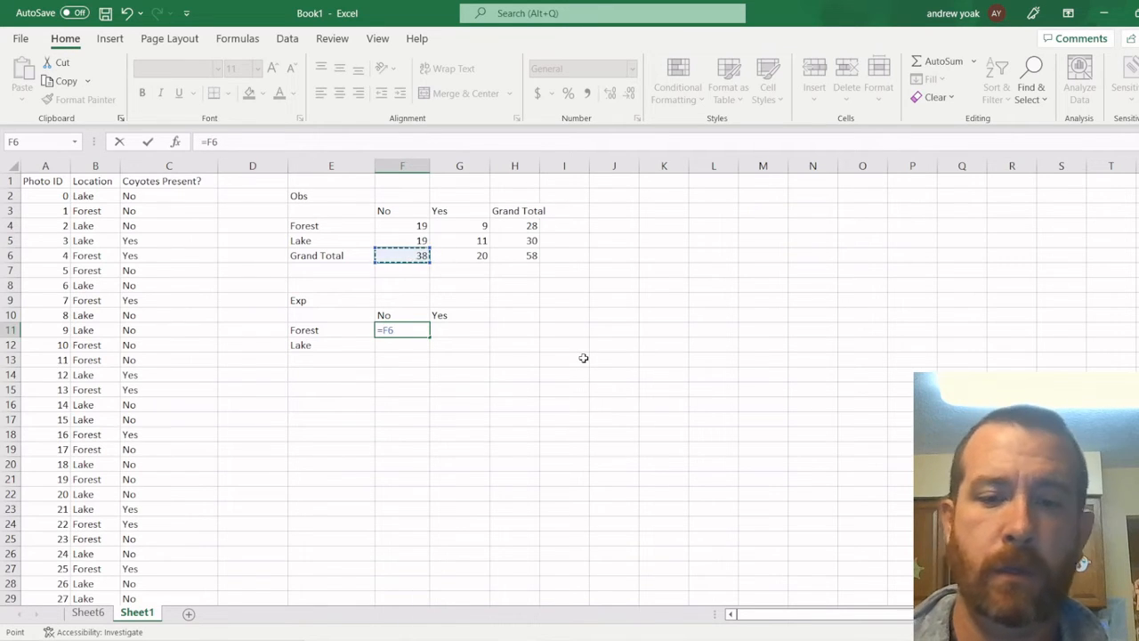
type("*")
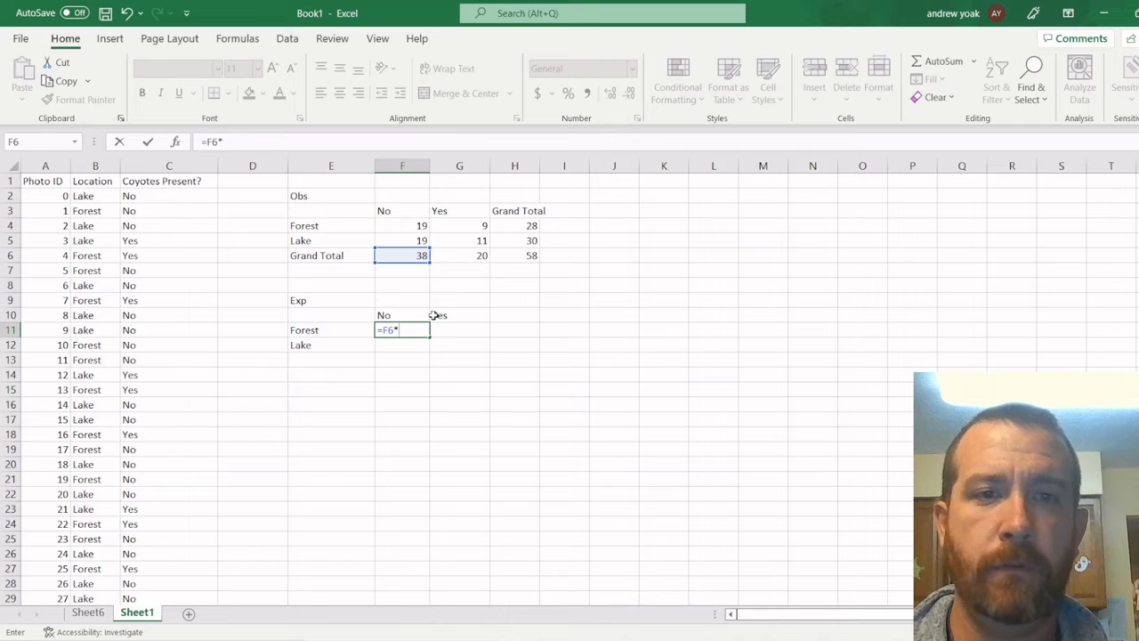
left_click(520, 225)
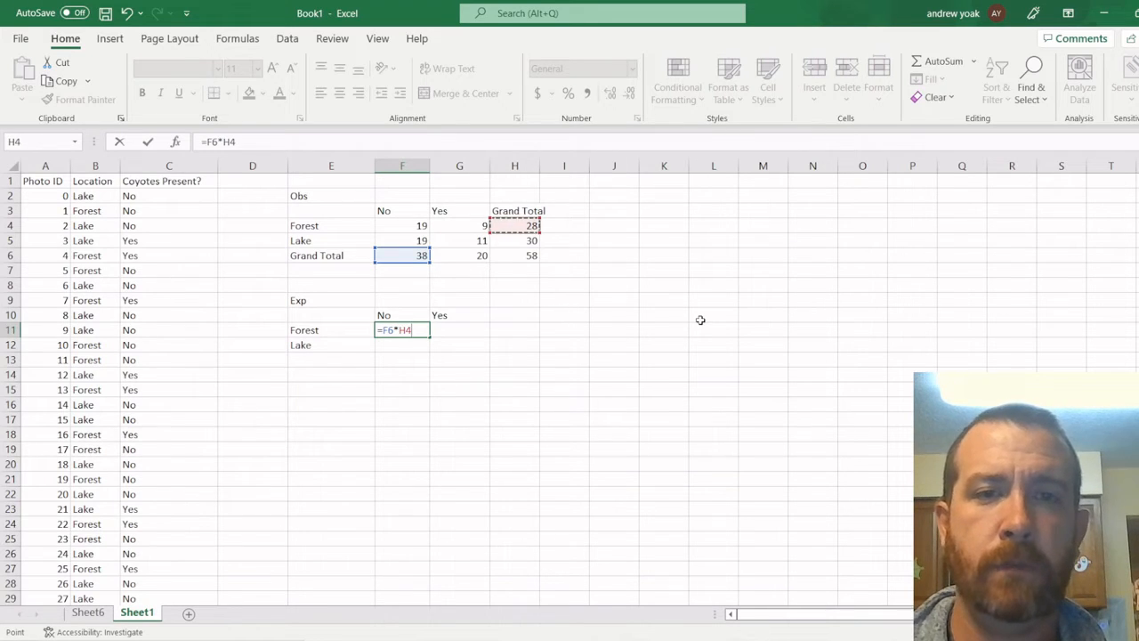
type("/")
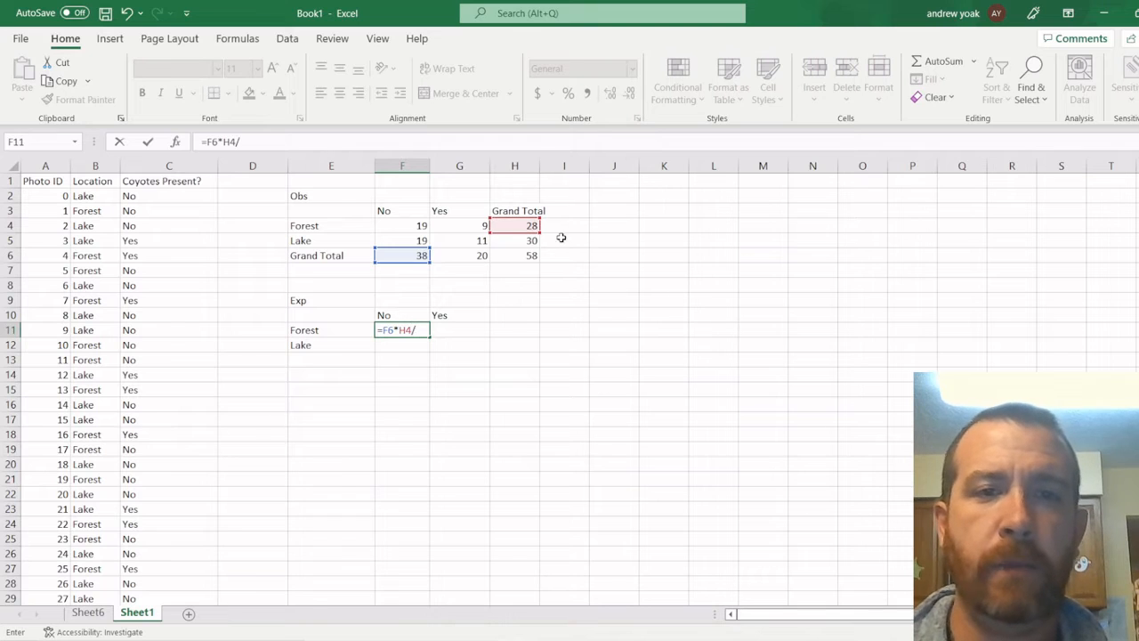
left_click(514, 257)
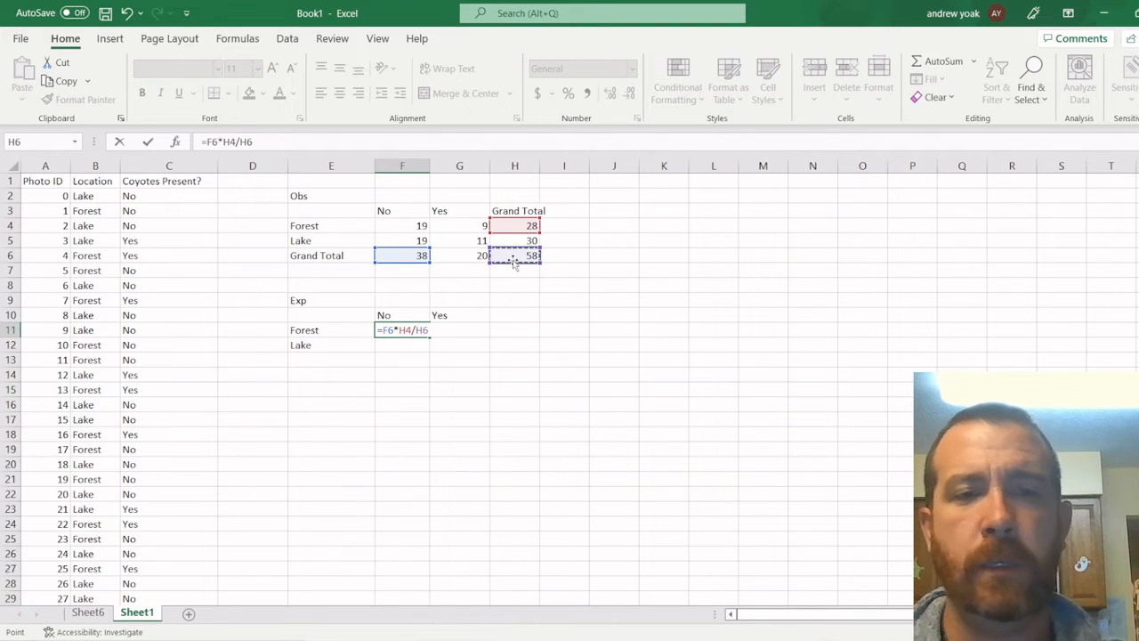
key("Return")
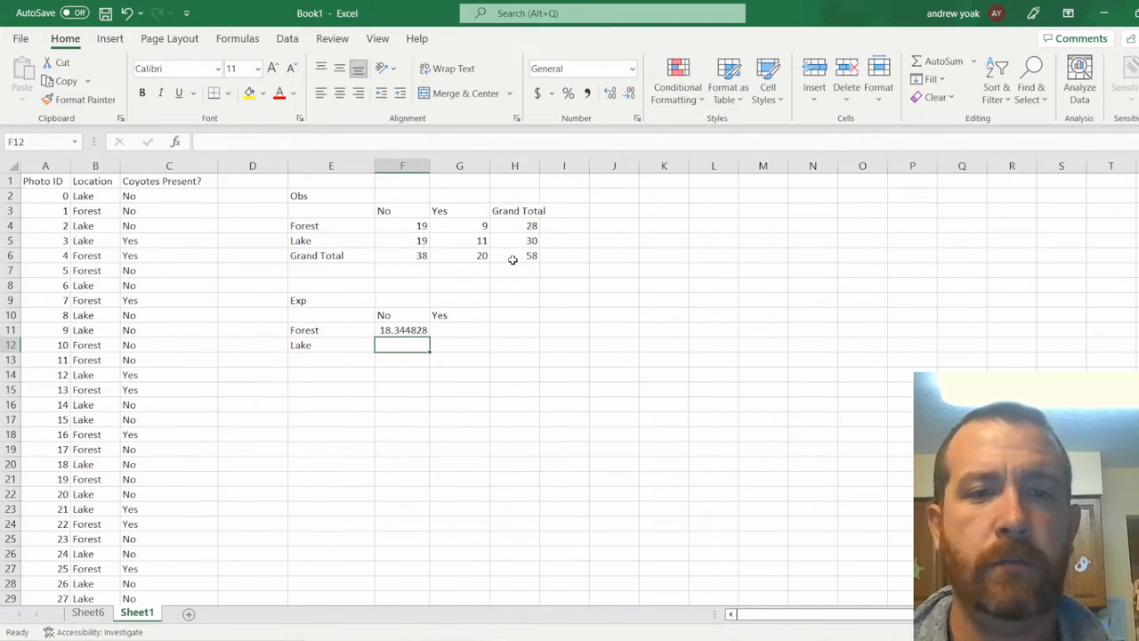
Step: Copy the expected Forest/No formula from F11 into the Forest/Yes cell G11
key("Up")
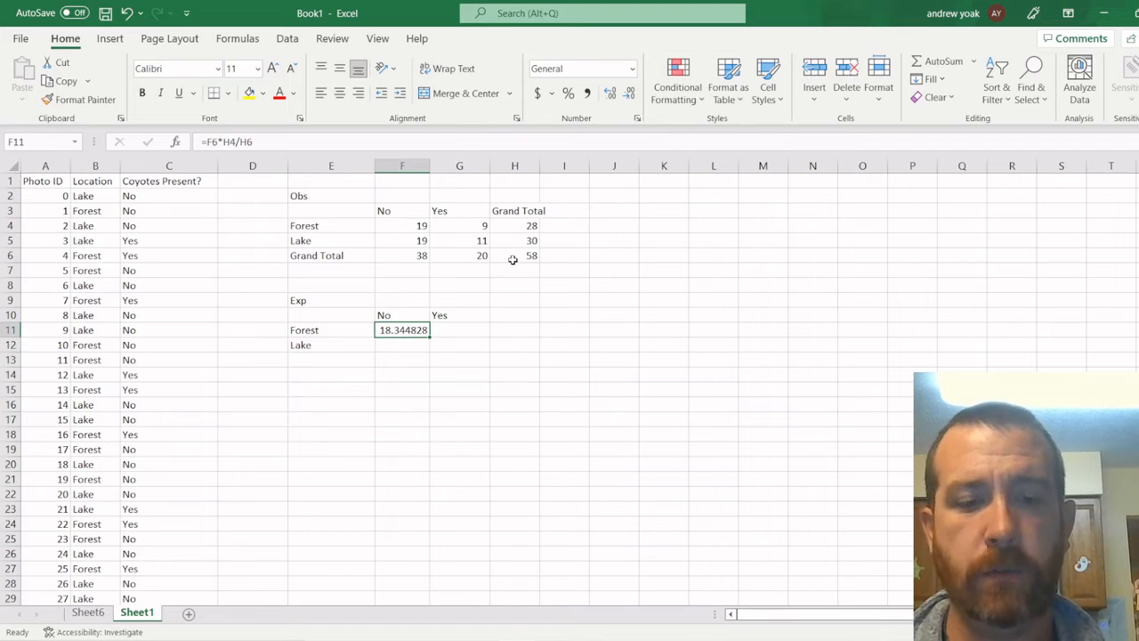
key("Right")
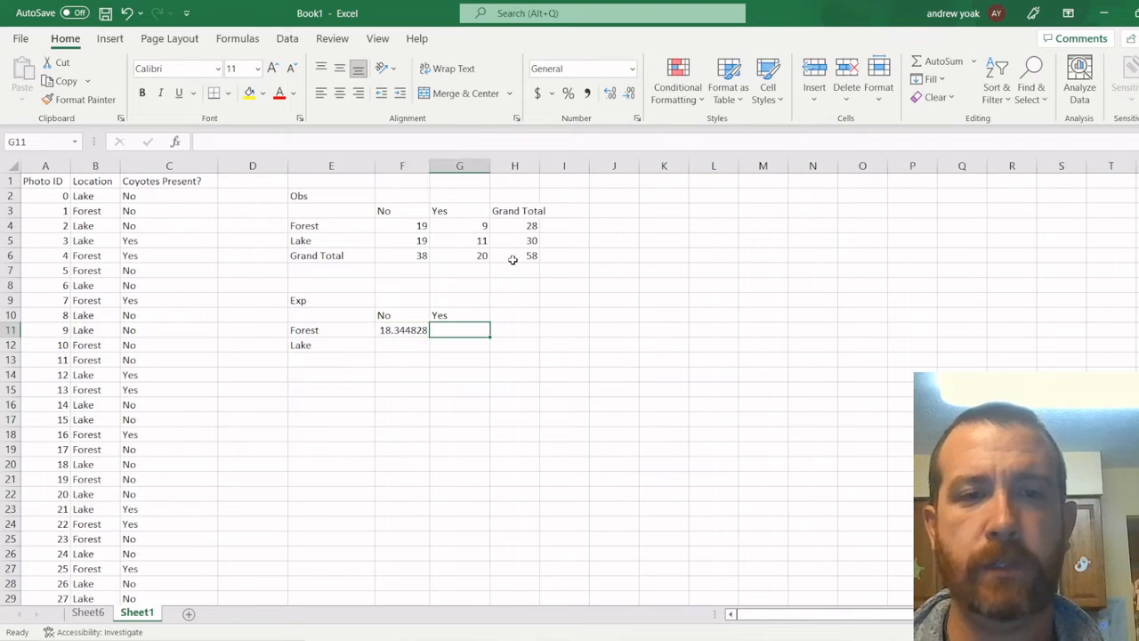
key("Left")
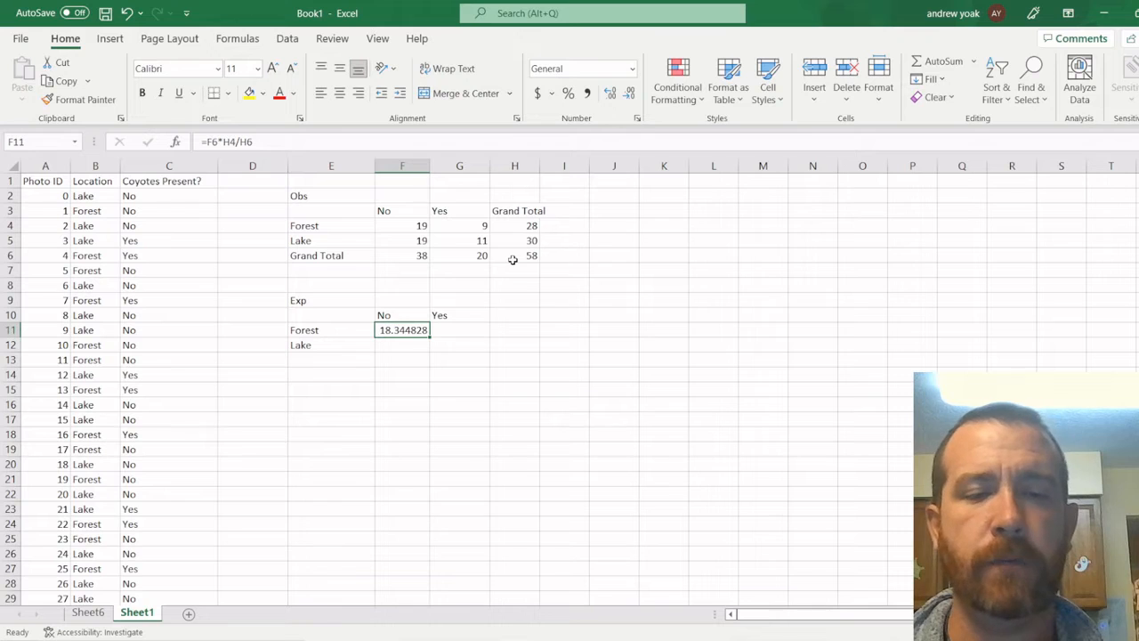
key("ctrl+c")
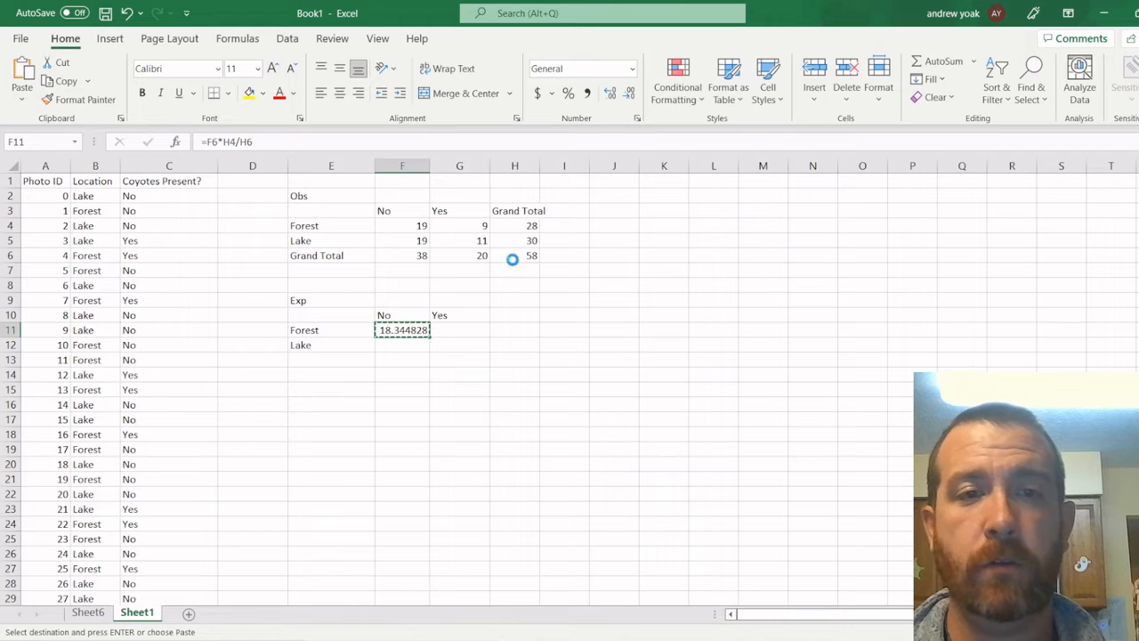
key("Right")
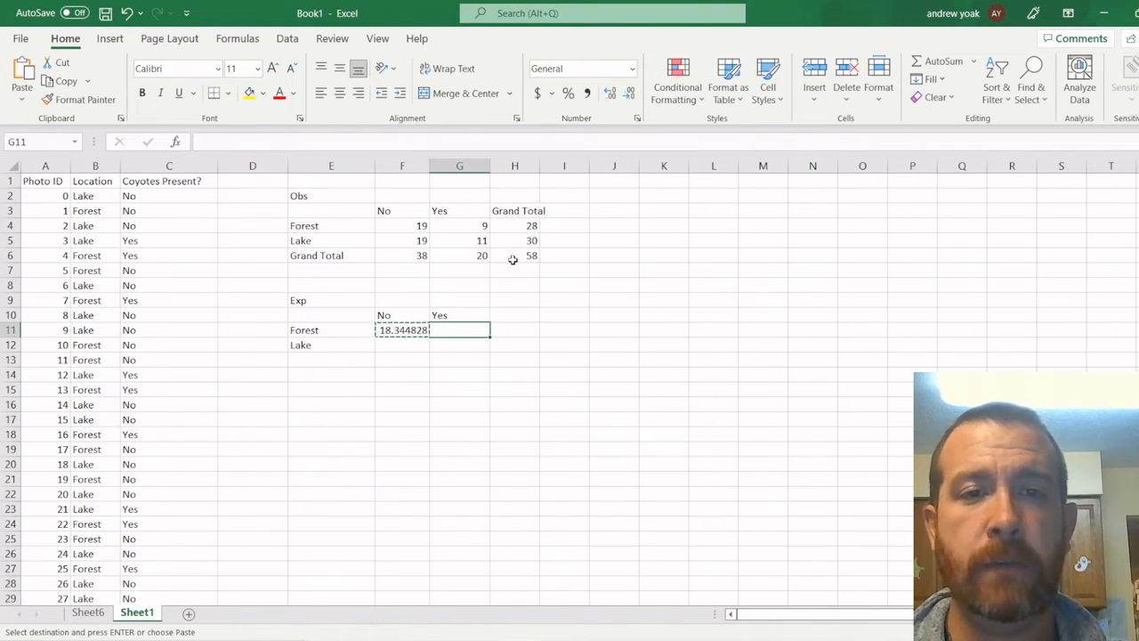
key("ctrl+v")
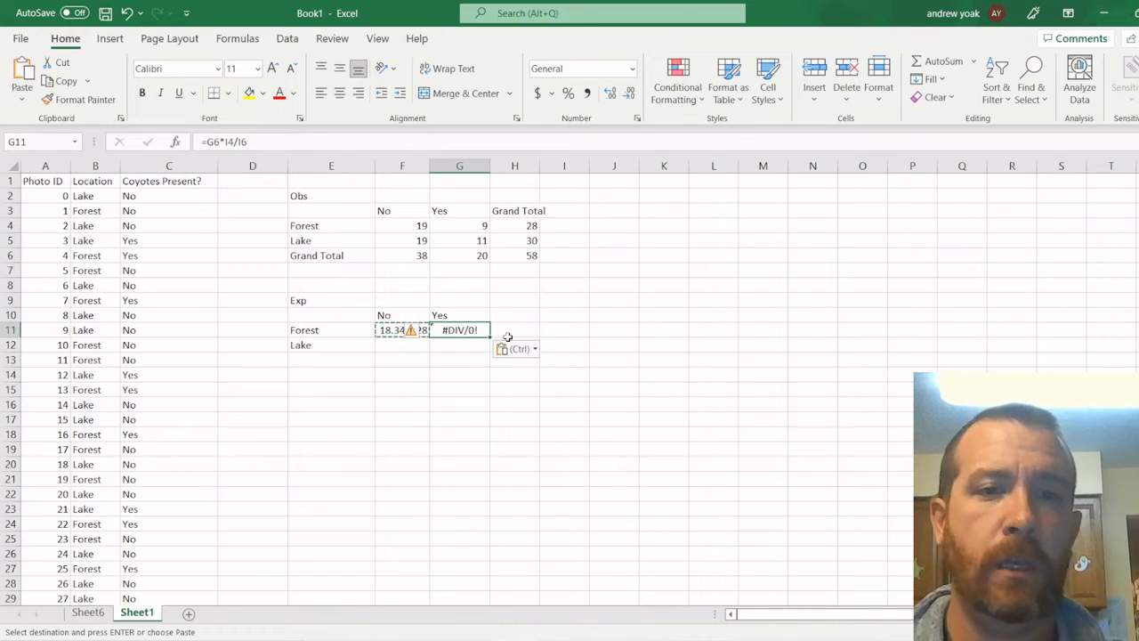
Step: Correct the shifted references in G11 so the formula reads =G6*H4/H6
left_click(262, 141)
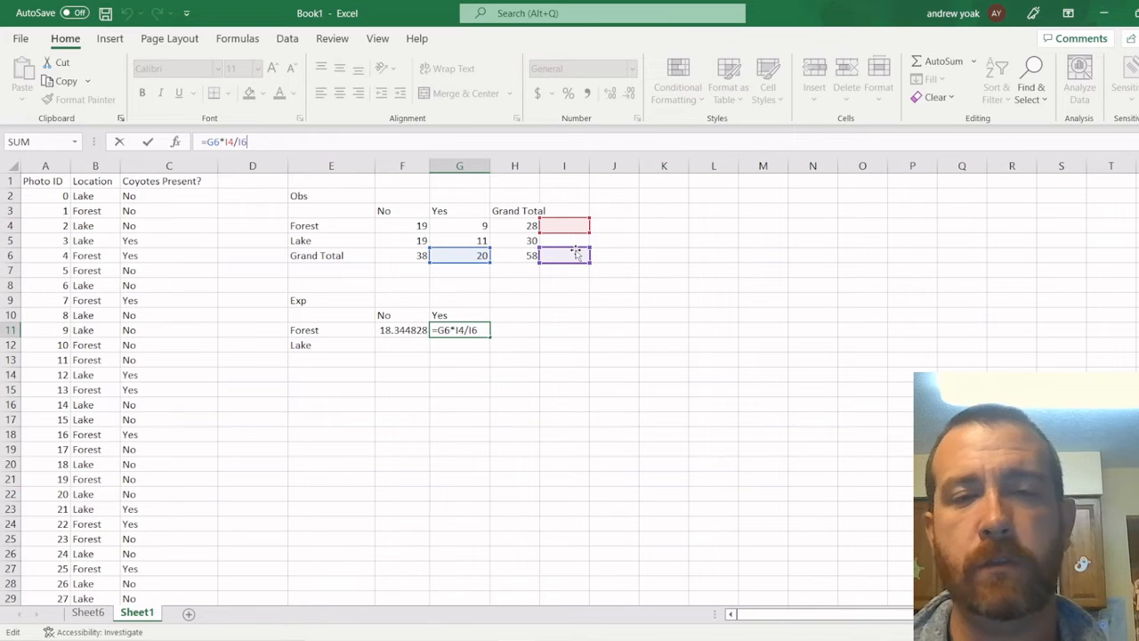
left_click_drag(576, 255, 531, 254)
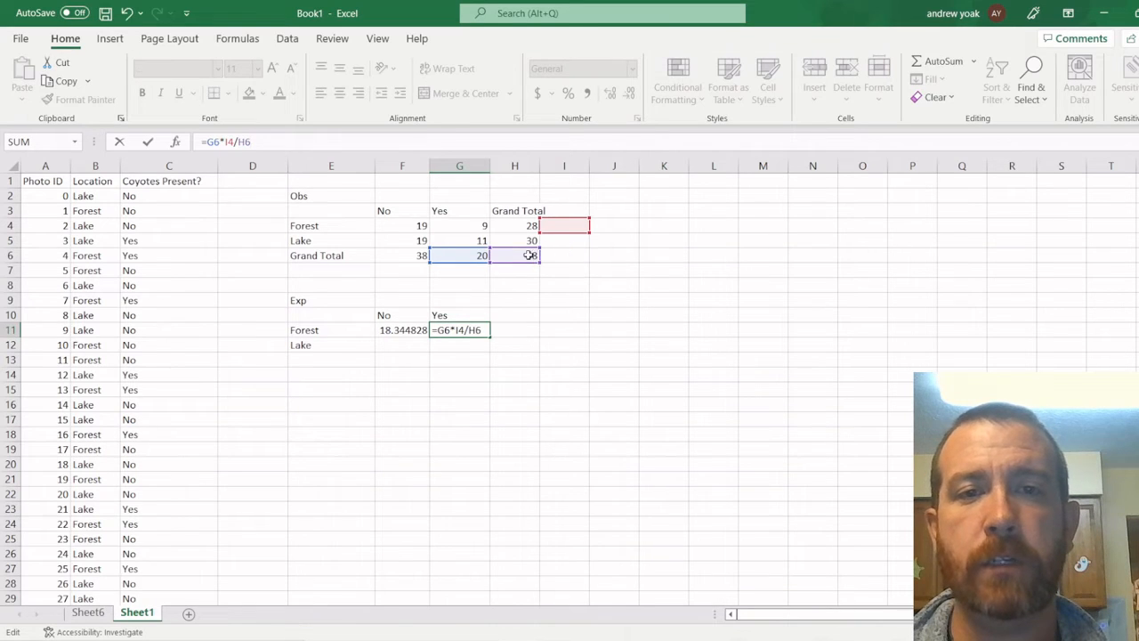
left_click(574, 234)
left_click(459, 330)
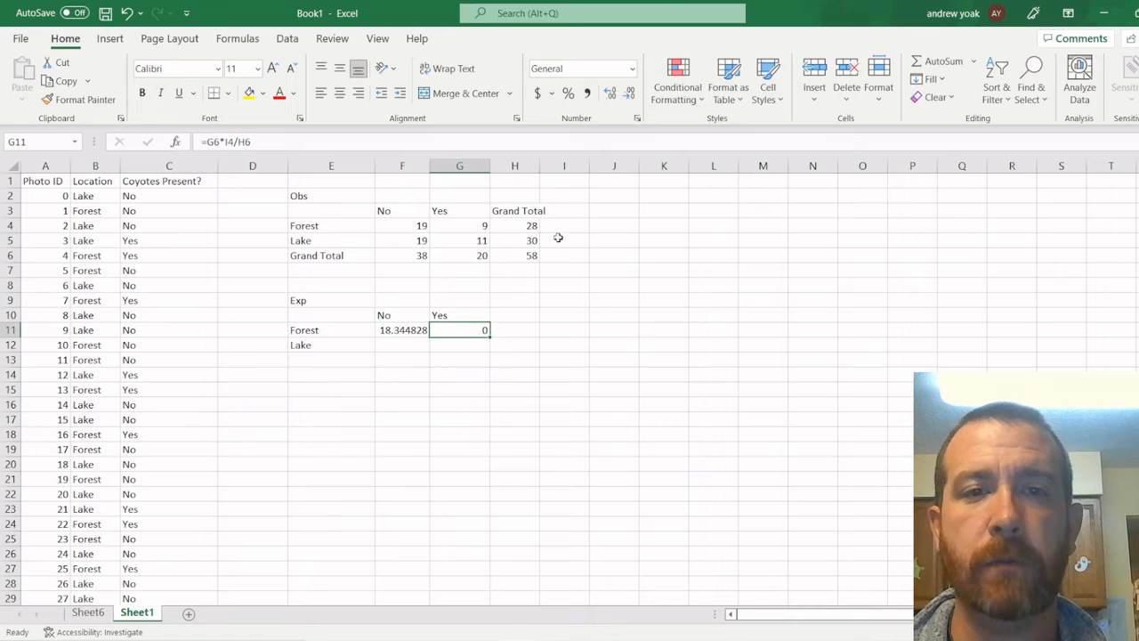
key("F2")
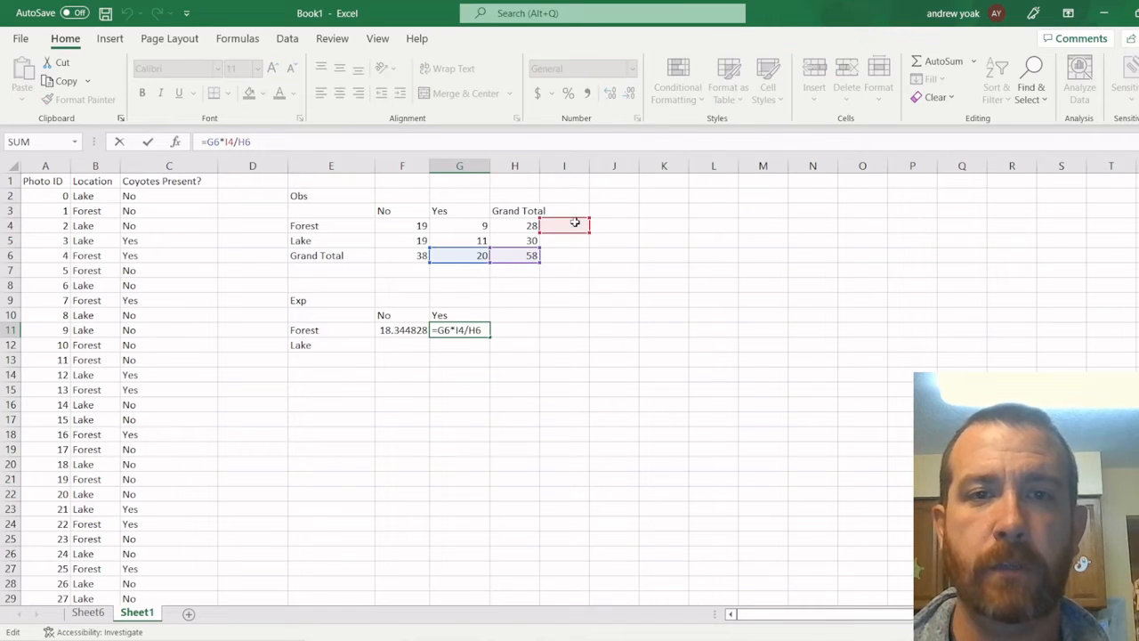
left_click_drag(565, 221, 517, 224)
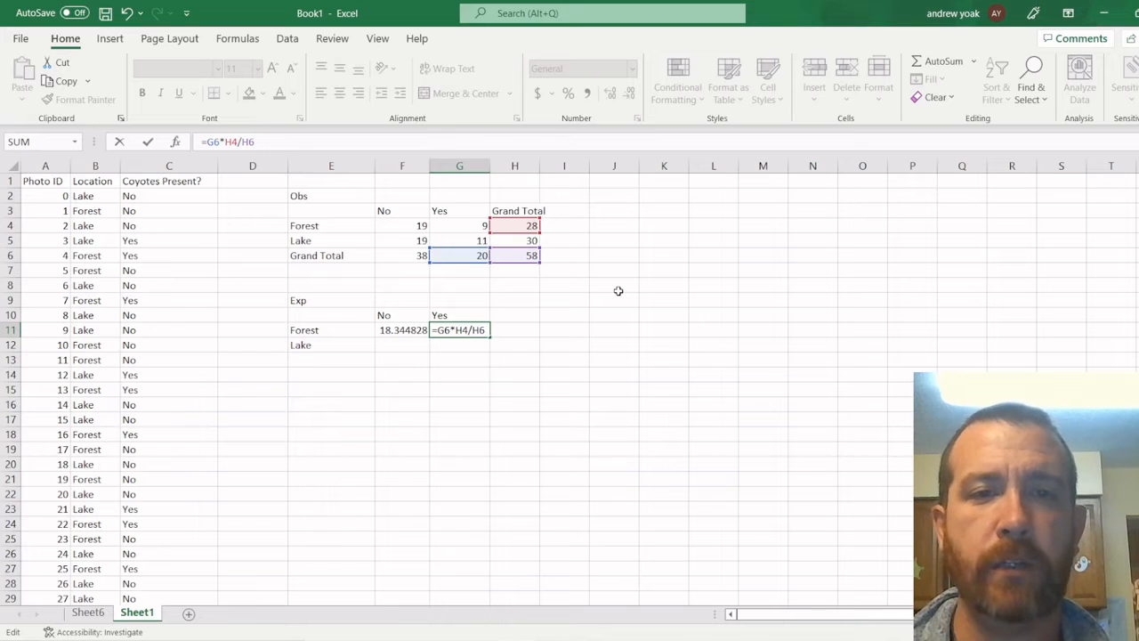
key("Return")
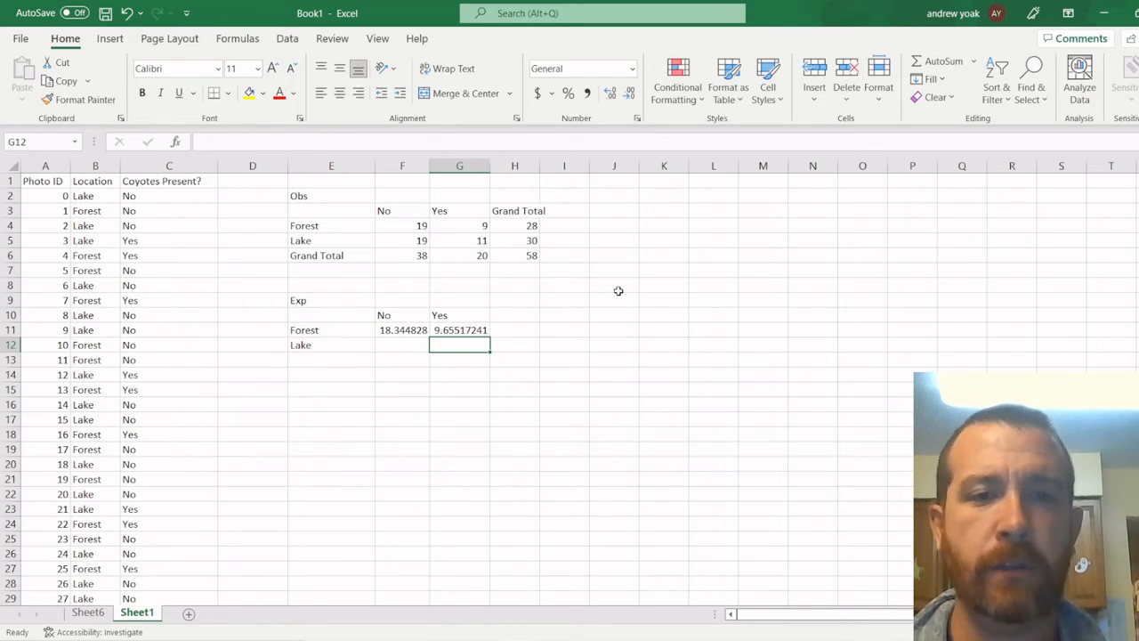
Step: Make the grand total reference in G11 absolute so the formula reads =G6*H4/$H$6
key("Up")
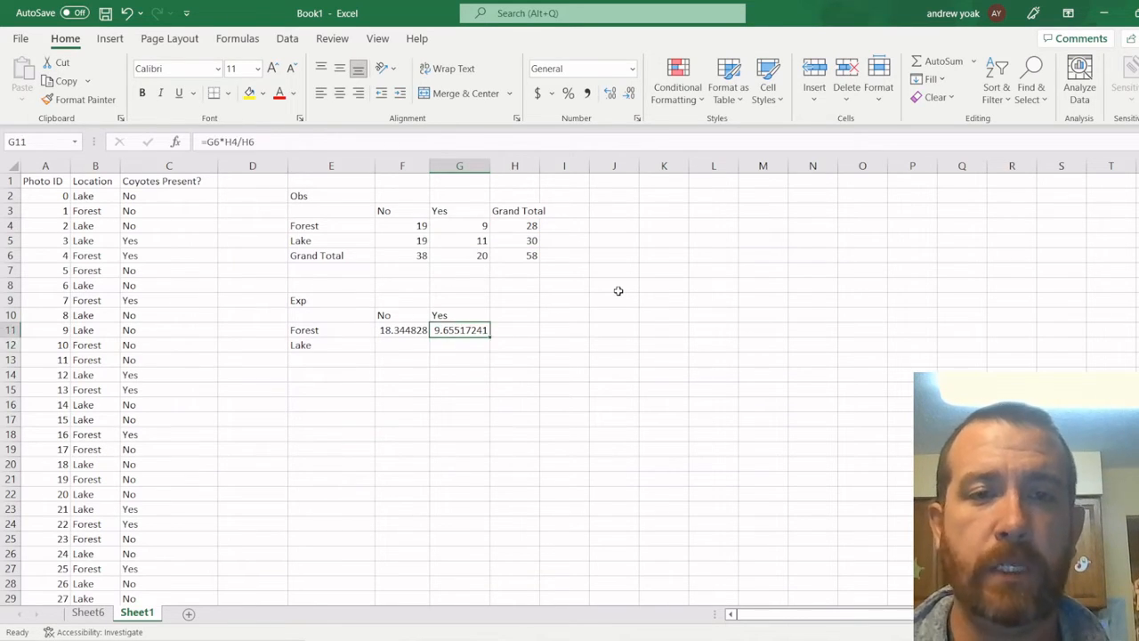
left_click(242, 144)
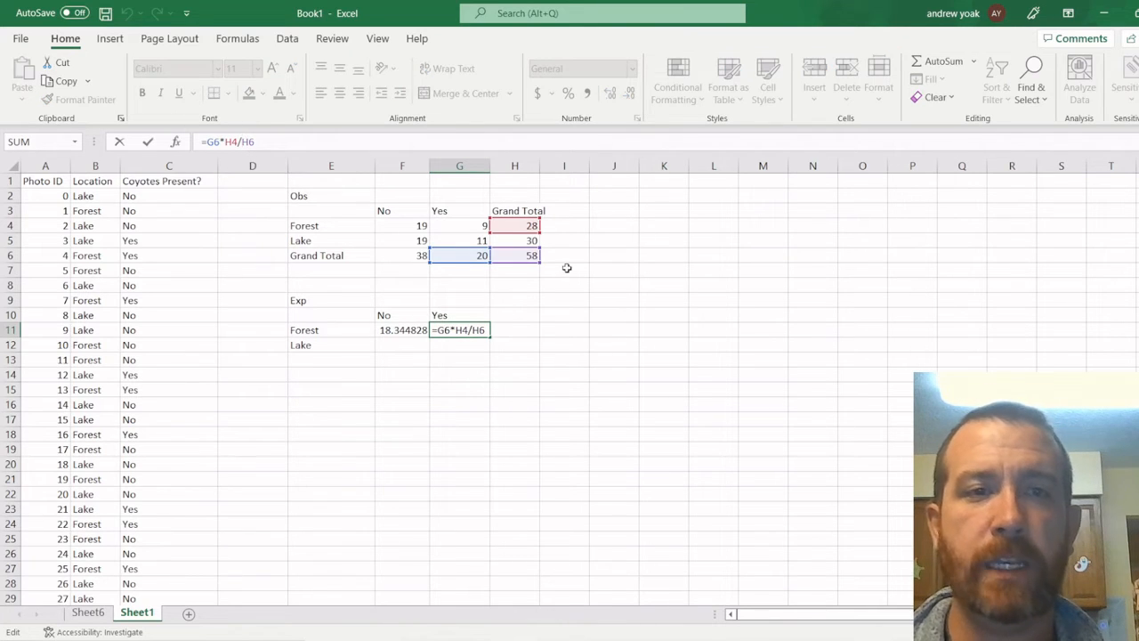
type("$H")
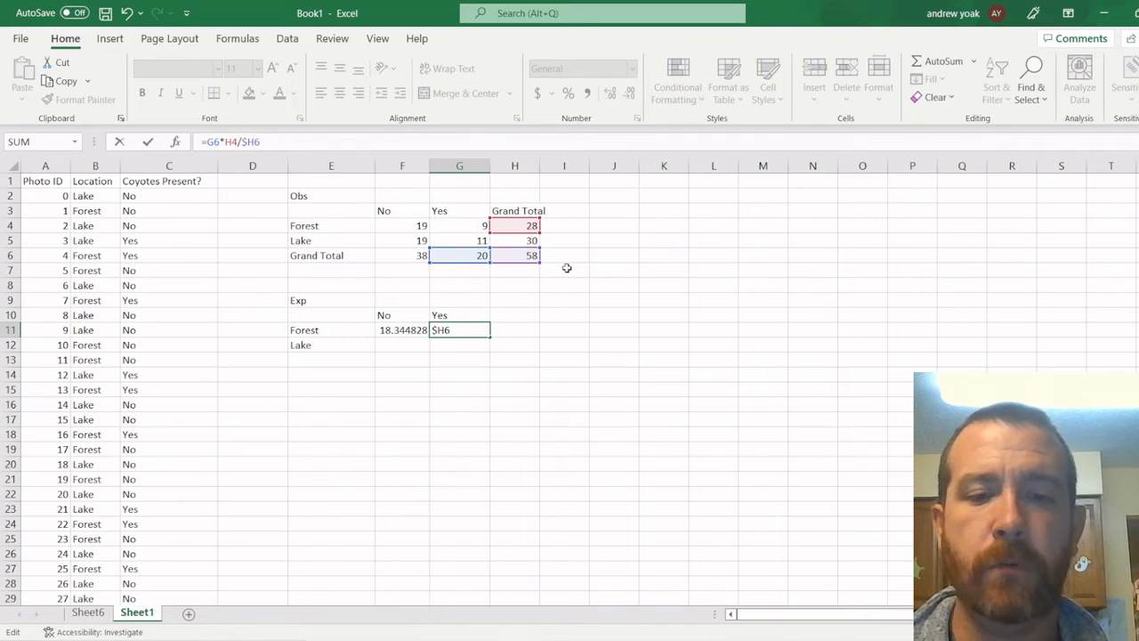
type("$")
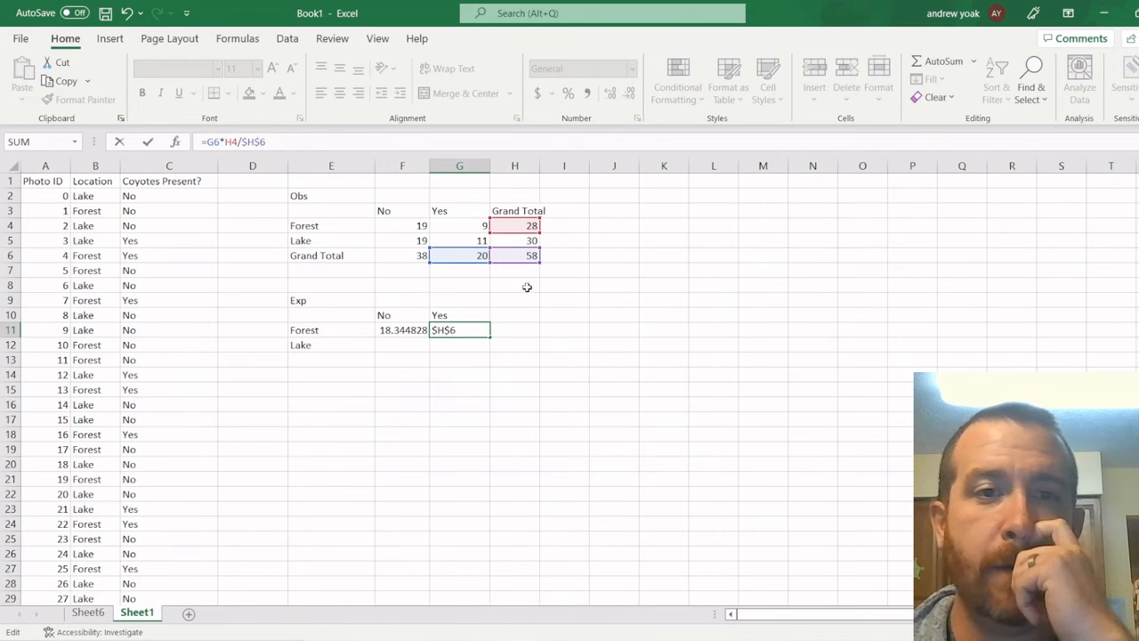
key("Return")
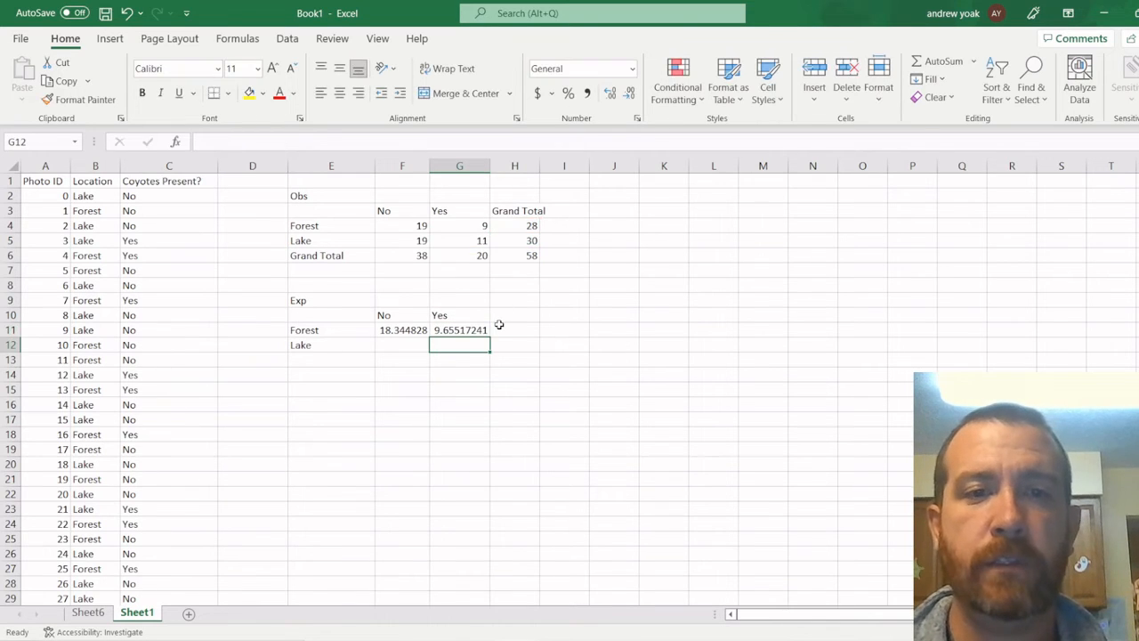
Step: Copy the G11 formula into the Lake row's expected cells F12 and G12
left_click(449, 331)
key("ctrl+c")
key("Down")
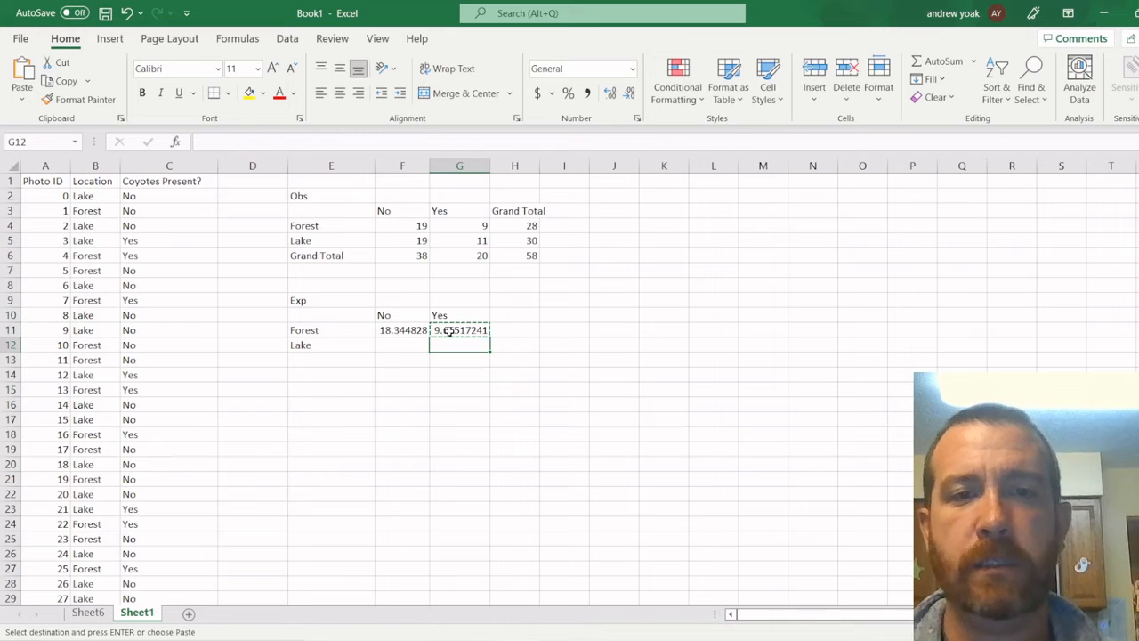
key("Left")
key("ctrl+v")
key("Right")
key("ctrl+v")
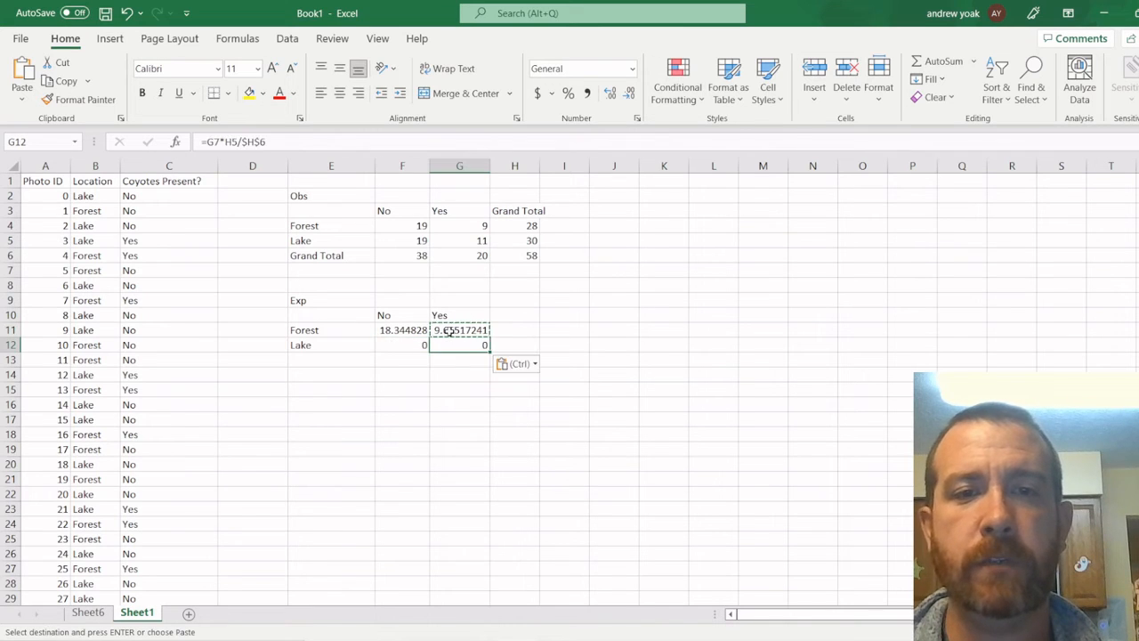
Step: Correct the shifted column total reference in G12 so the Lake/Yes expected formula reads =G6*H5/$H$6
key("F2")
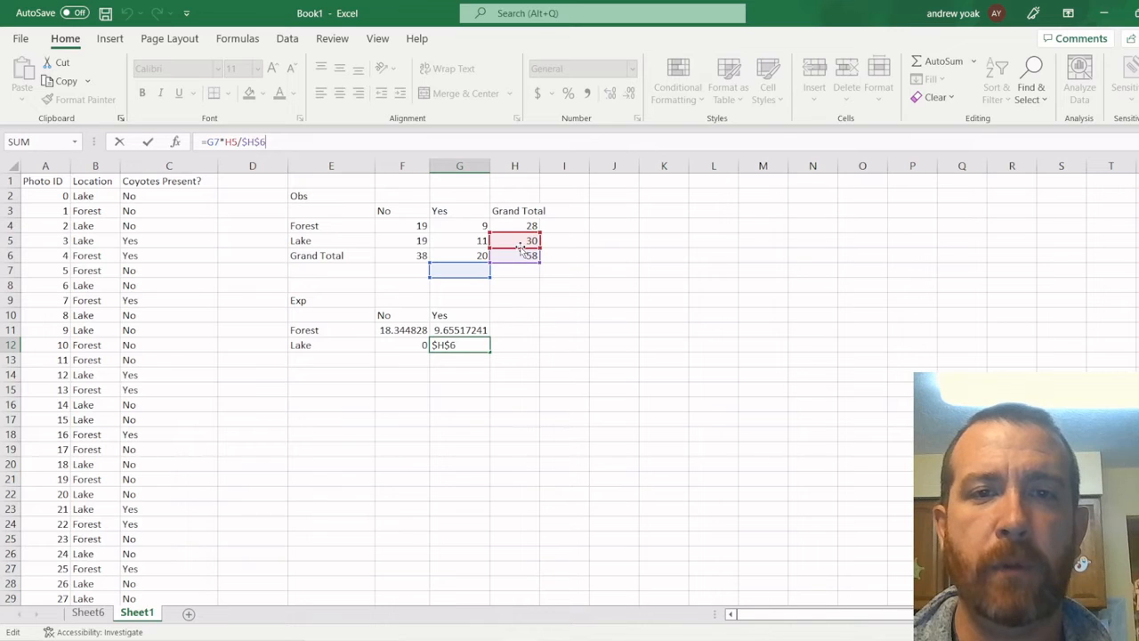
left_click_drag(520, 249, 470, 255)
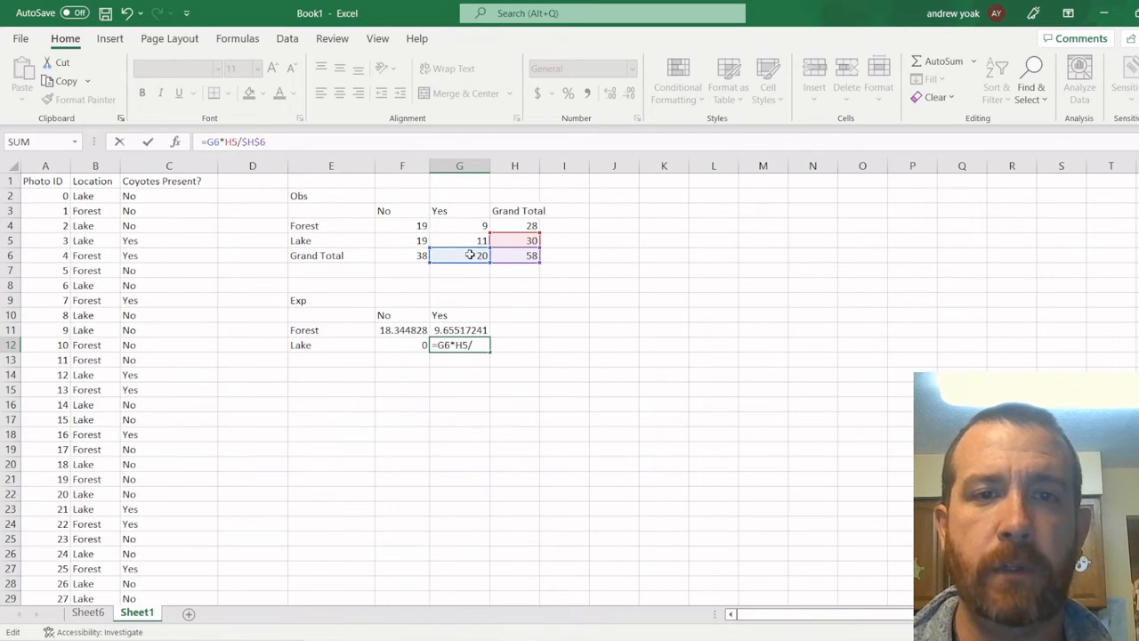
key("Return")
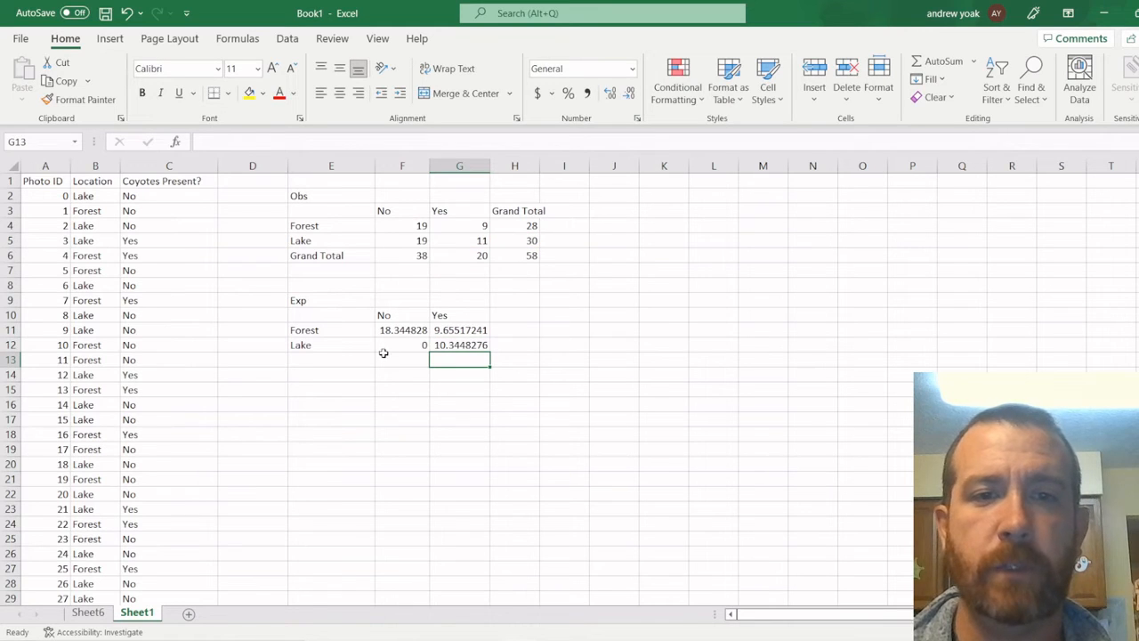
Step: Correct the column and row total references in F12 so the Lake/No expected formula reads =F6*H5/$H$6
left_click(383, 347)
left_click(254, 141)
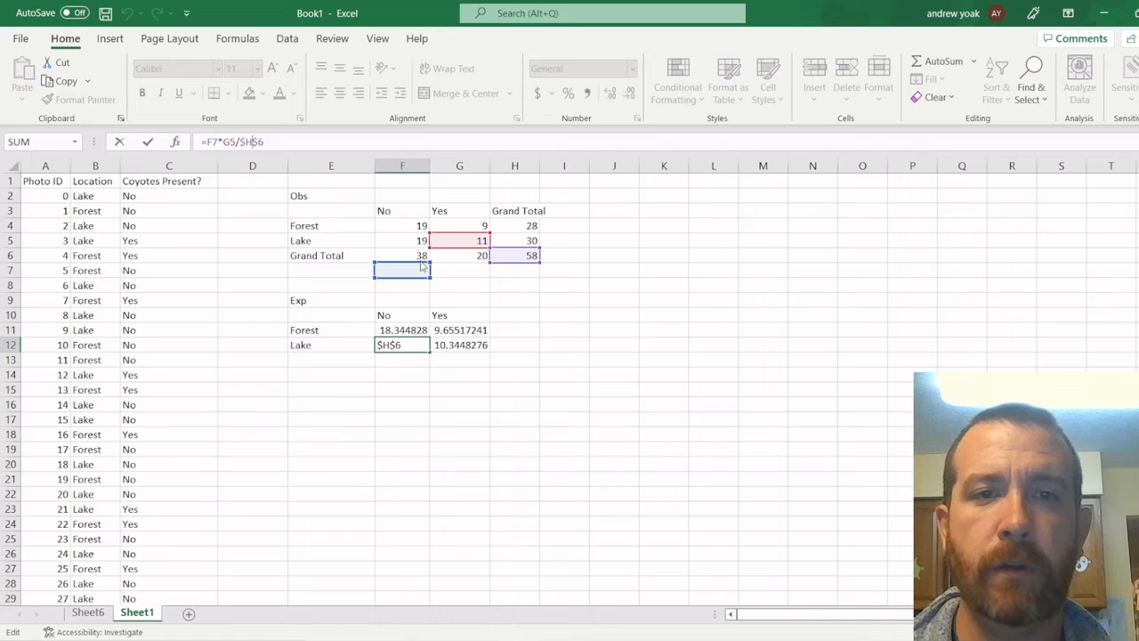
left_click_drag(421, 265, 503, 252)
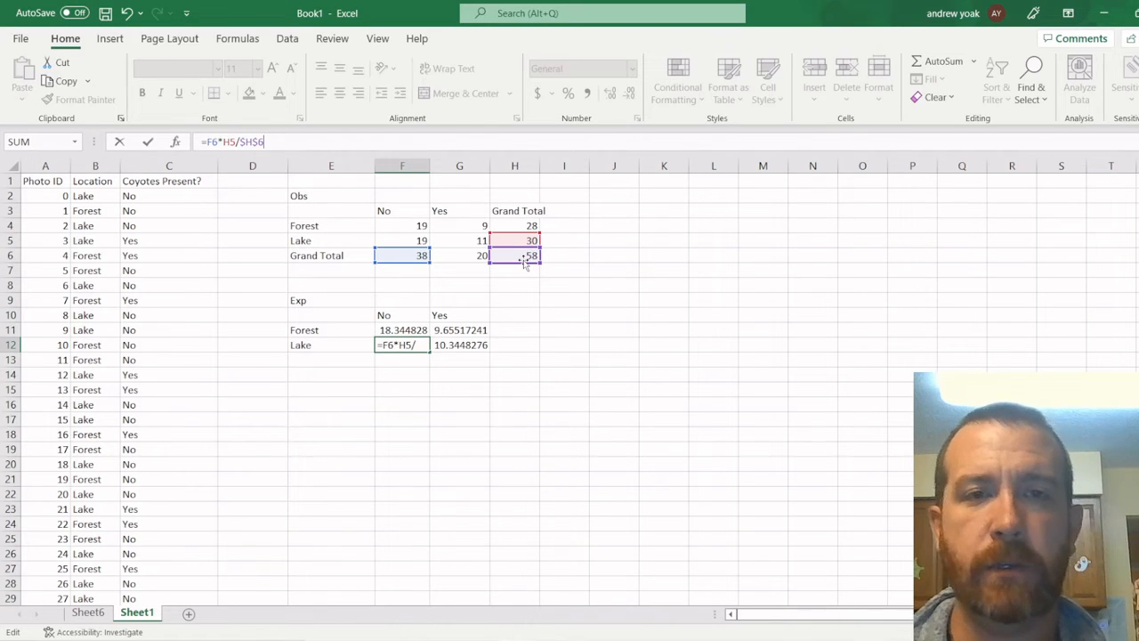
key("Return")
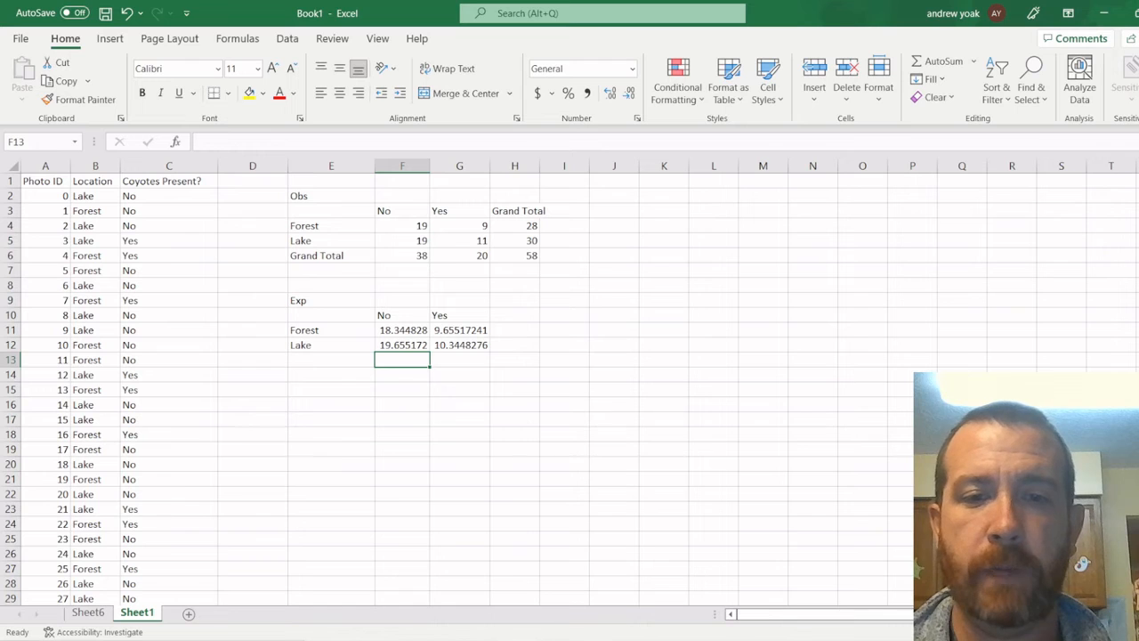
Step: Switch to PowerPoint to review the chi-squared formula slide, and return to the Book1 workbook in Excel
left_click(593, 578)
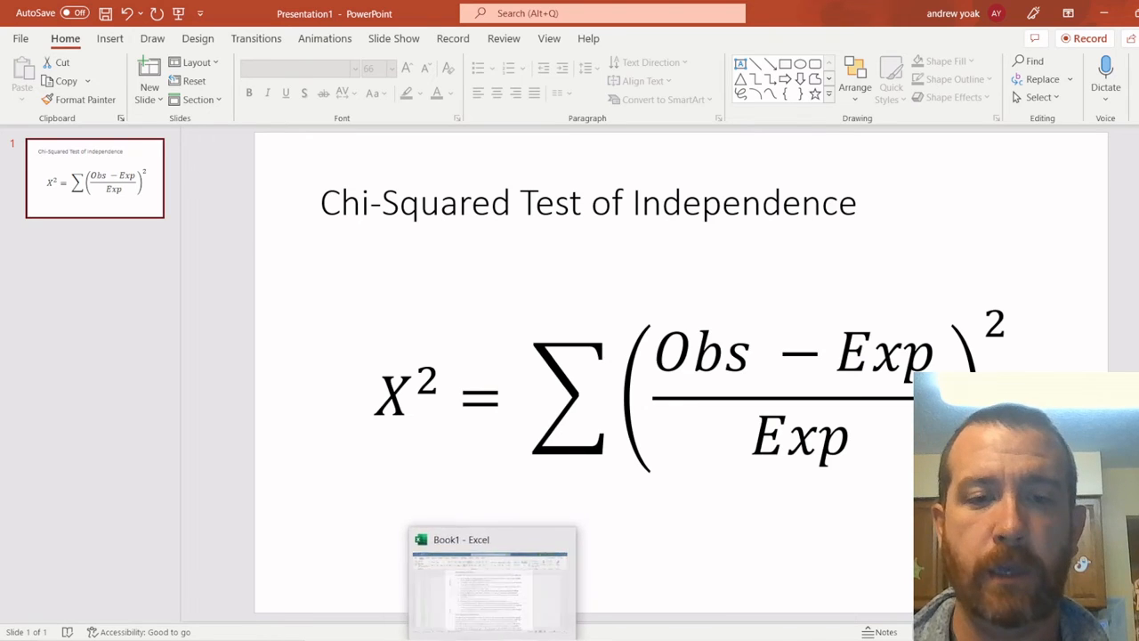
left_click(494, 582)
Step: Begin a formula in the empty cell F15 below the expected counts table
key("Down")
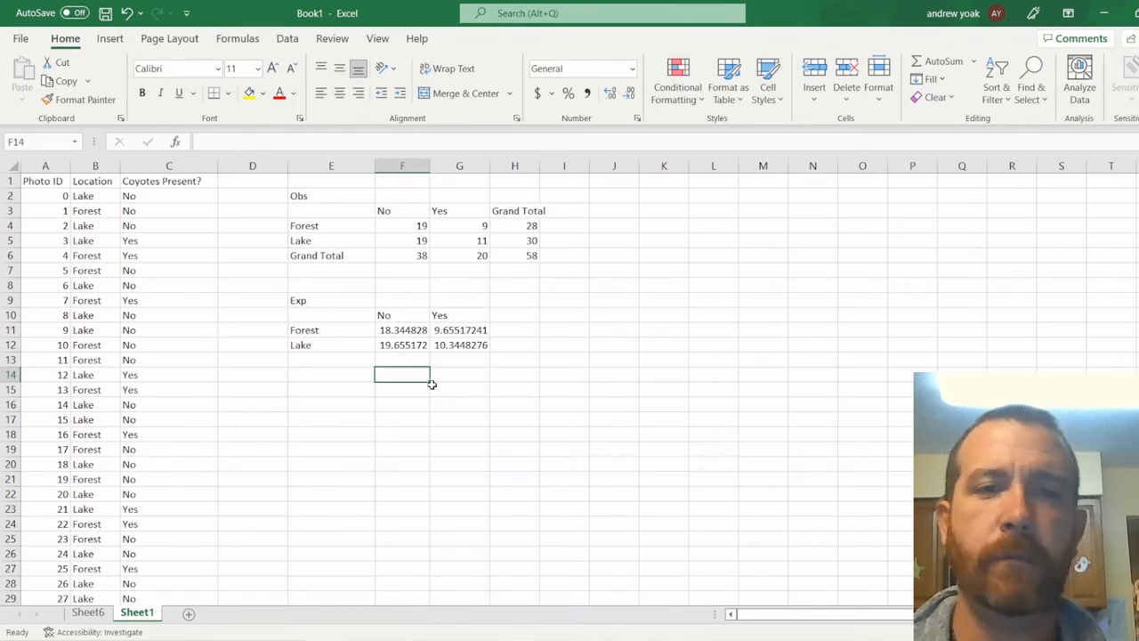
key("Left")
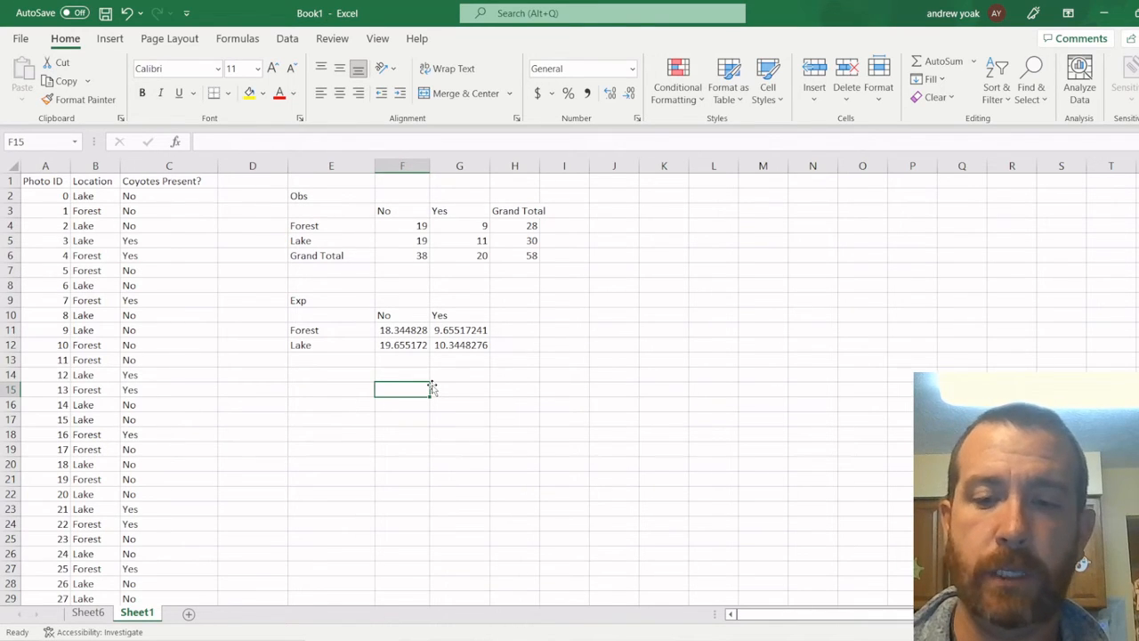
type("+")
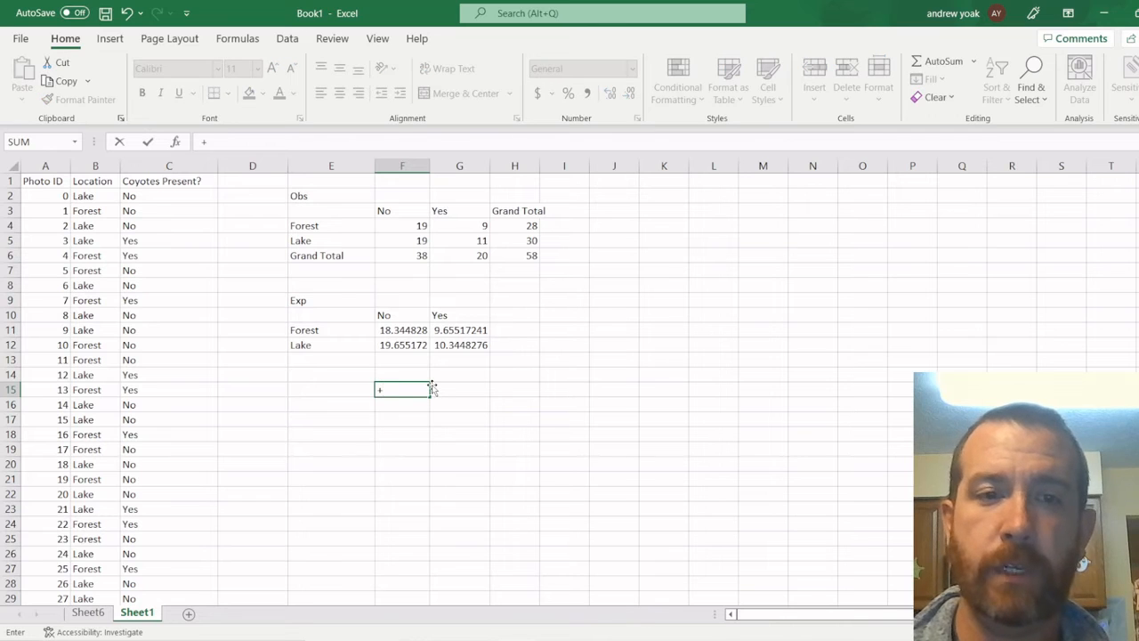
key("BackSpace")
type("=")
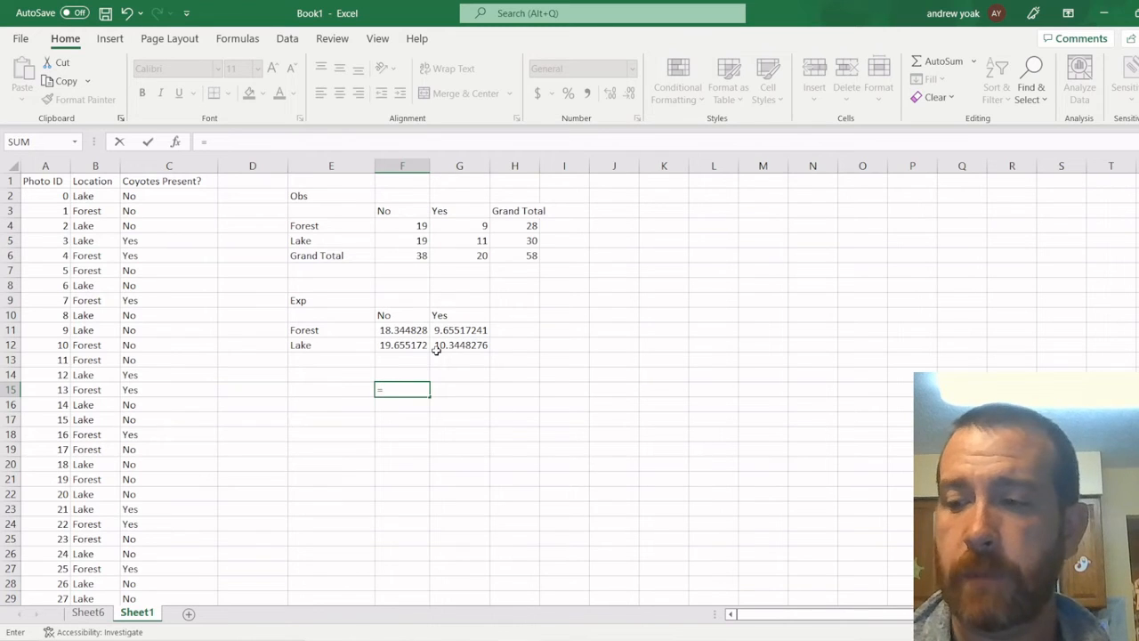
type("chi.")
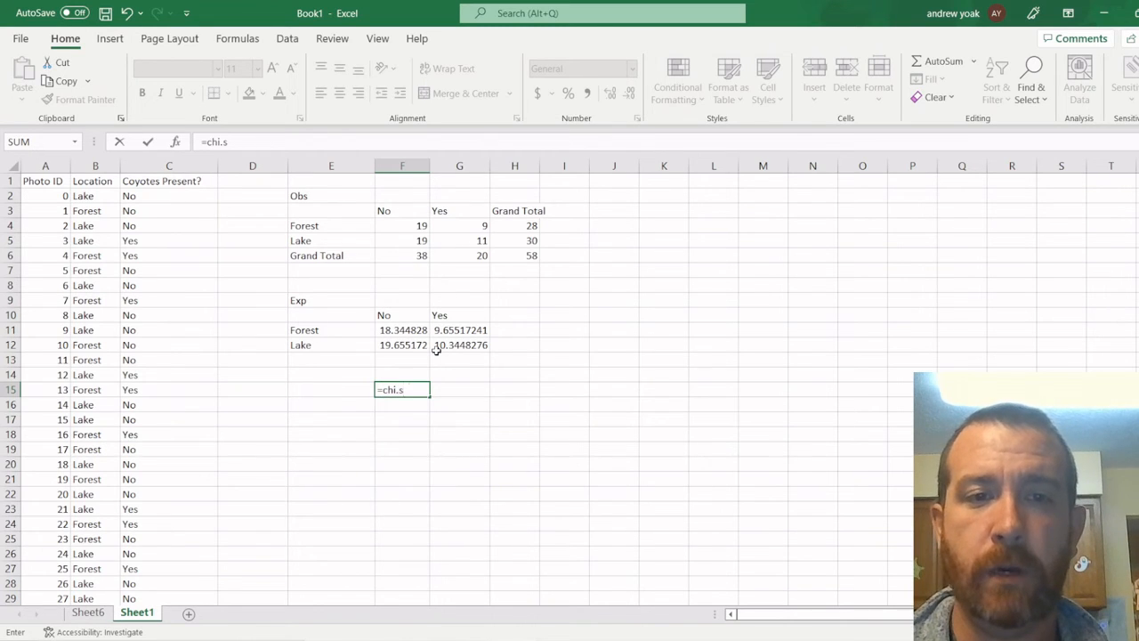
type("s")
key("BackSpace")
key("BackSpace")
key("BackSpace")
key("BackSpace")
key("BackSpace")
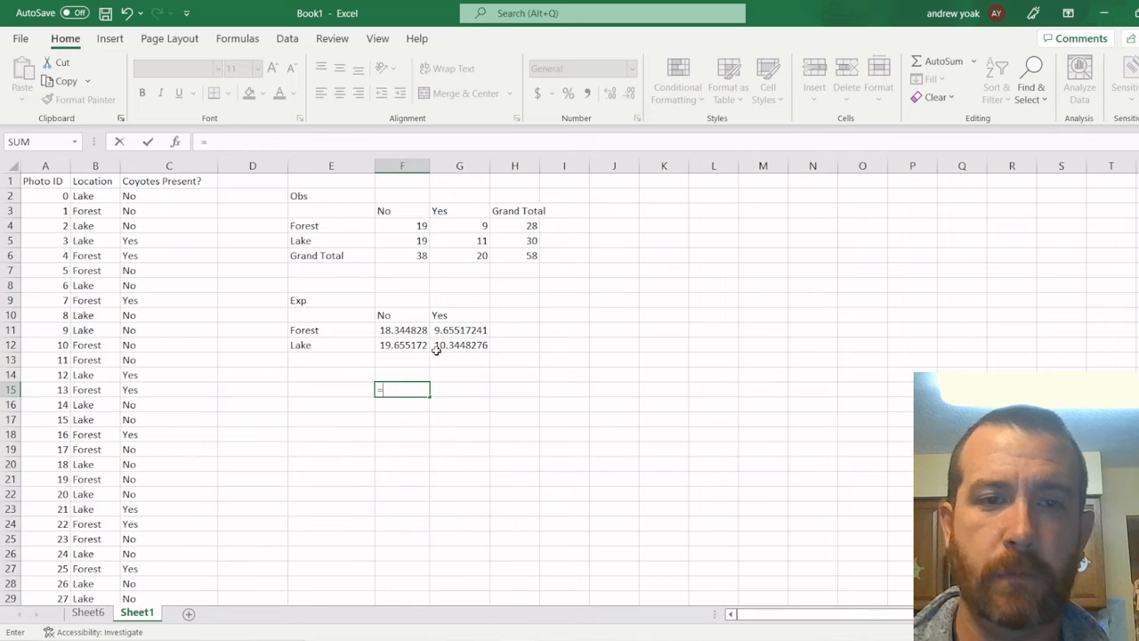
Step: Insert the CHISQ.TEST function into the formula in F15
type("Chi")
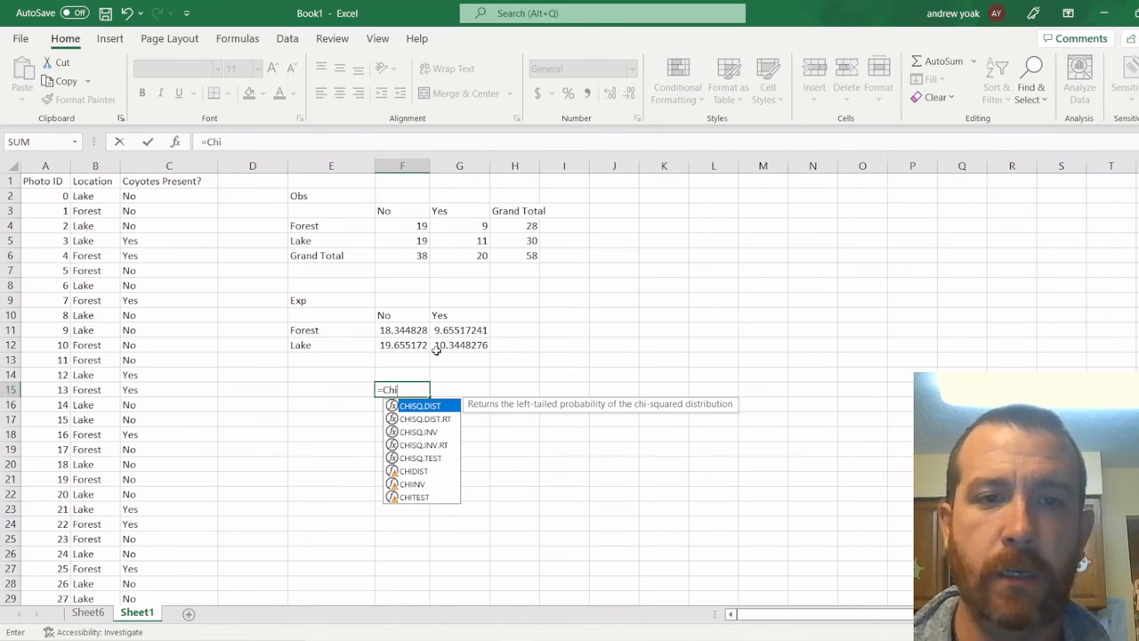
type("sa")
key("BackSpace")
type("q")
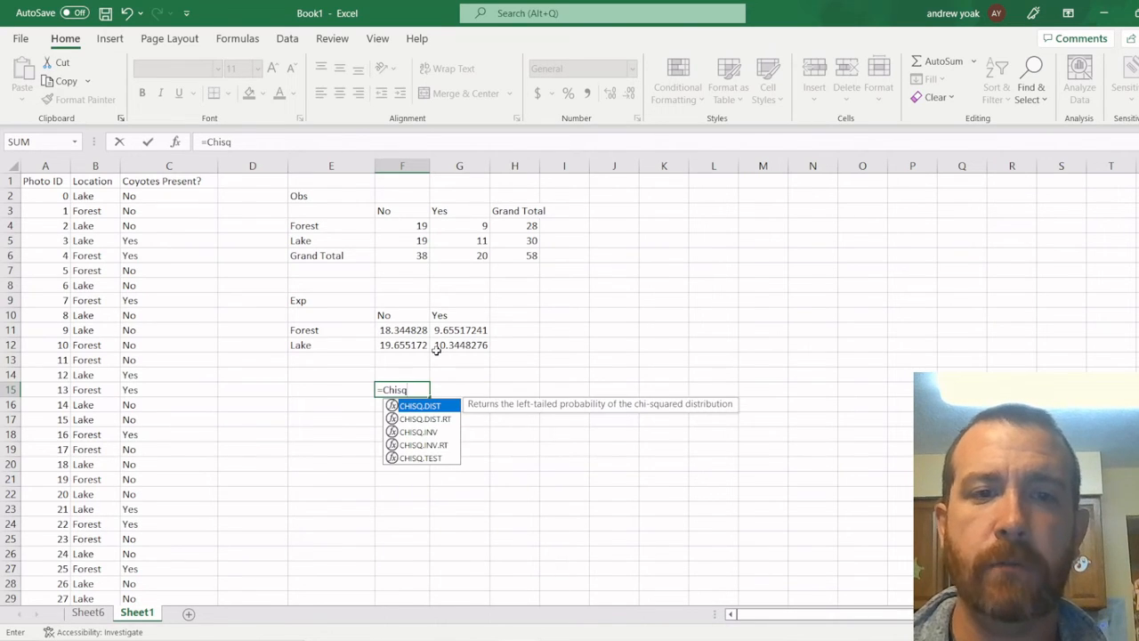
key("Down")
key("Down")
key("Down")
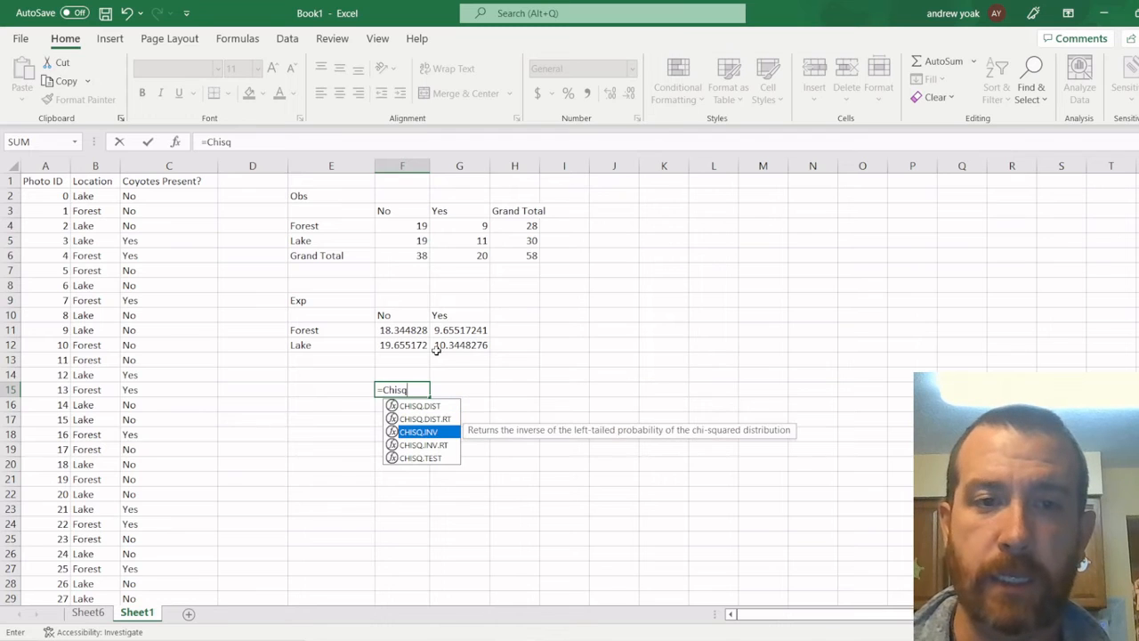
key("Down")
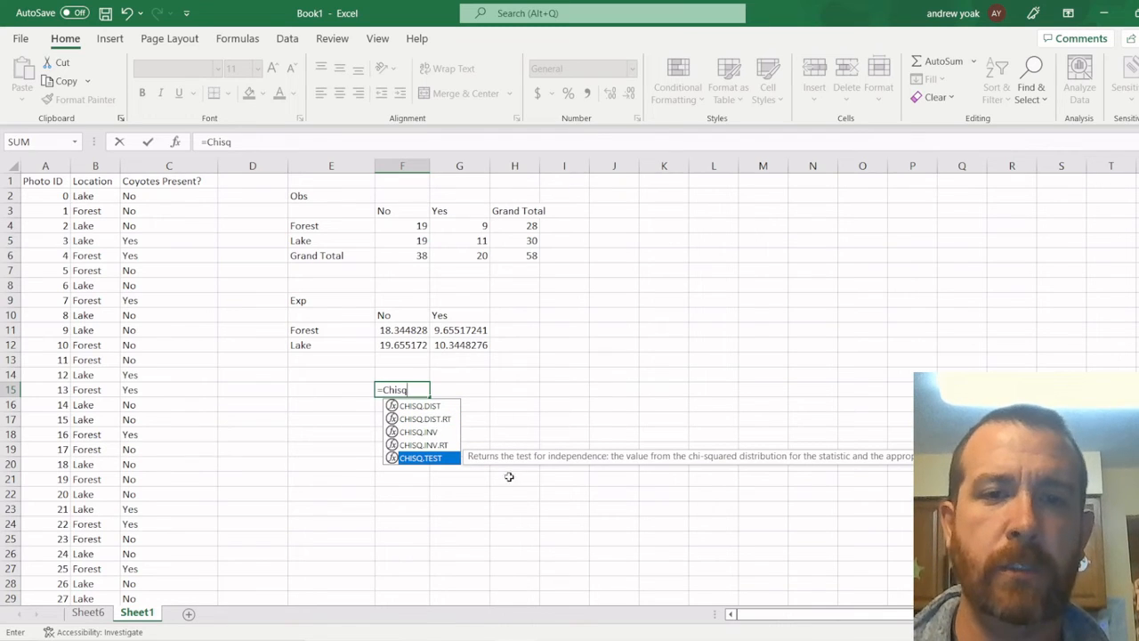
double_click(433, 460)
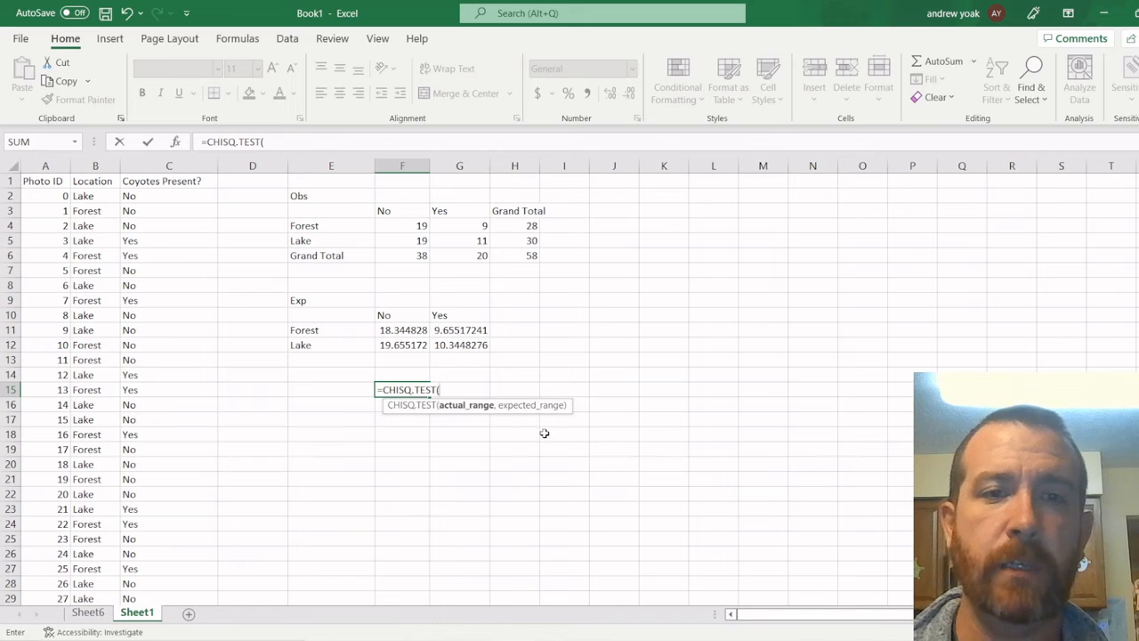
Step: Consult the observed and expected terms of the chi-squared equation in PowerPoint, and go back to the Excel formula
left_click(609, 640)
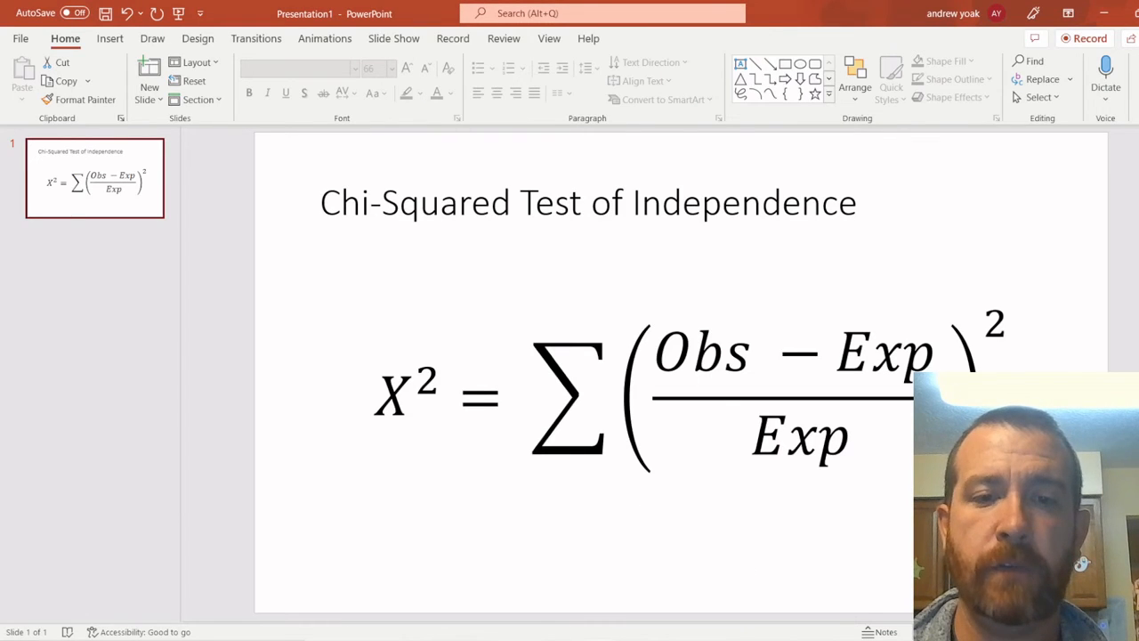
left_click(598, 640)
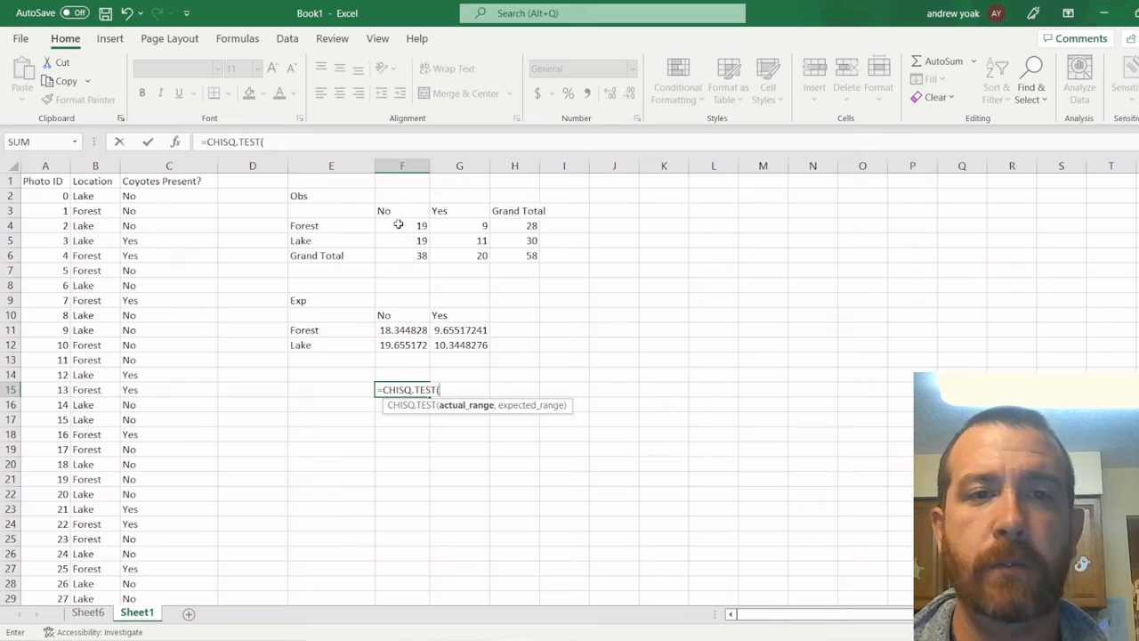
Step: Complete the F15 formula as =CHISQ.TEST(F4:G5,F11:G12), using the observed counts as actual range and the expected counts as expected range
left_click_drag(397, 226, 441, 245)
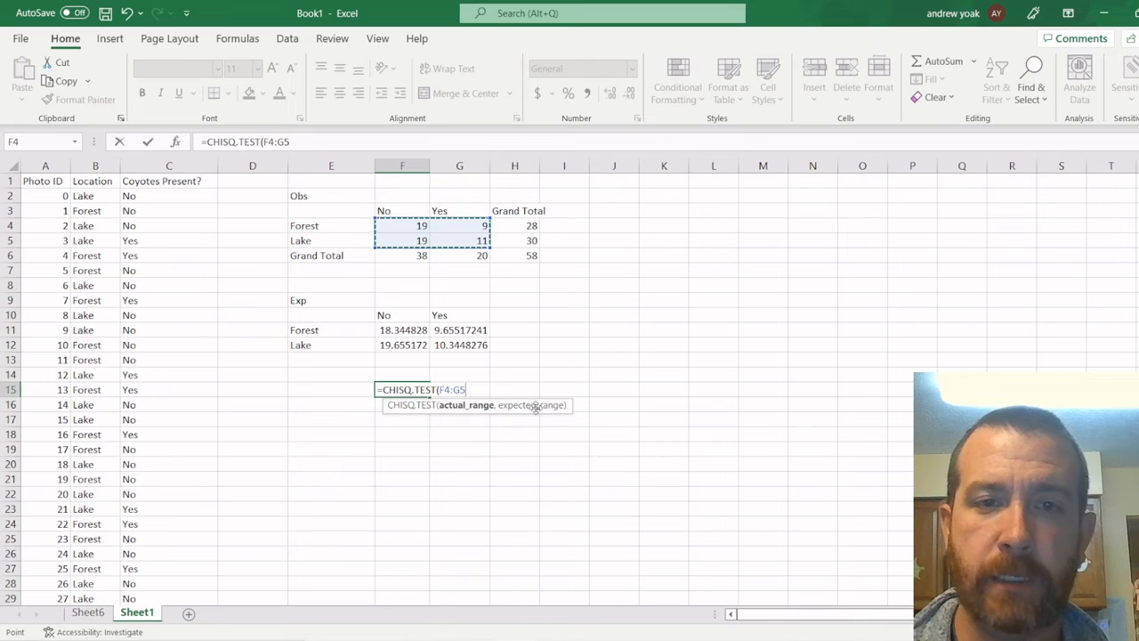
type(",")
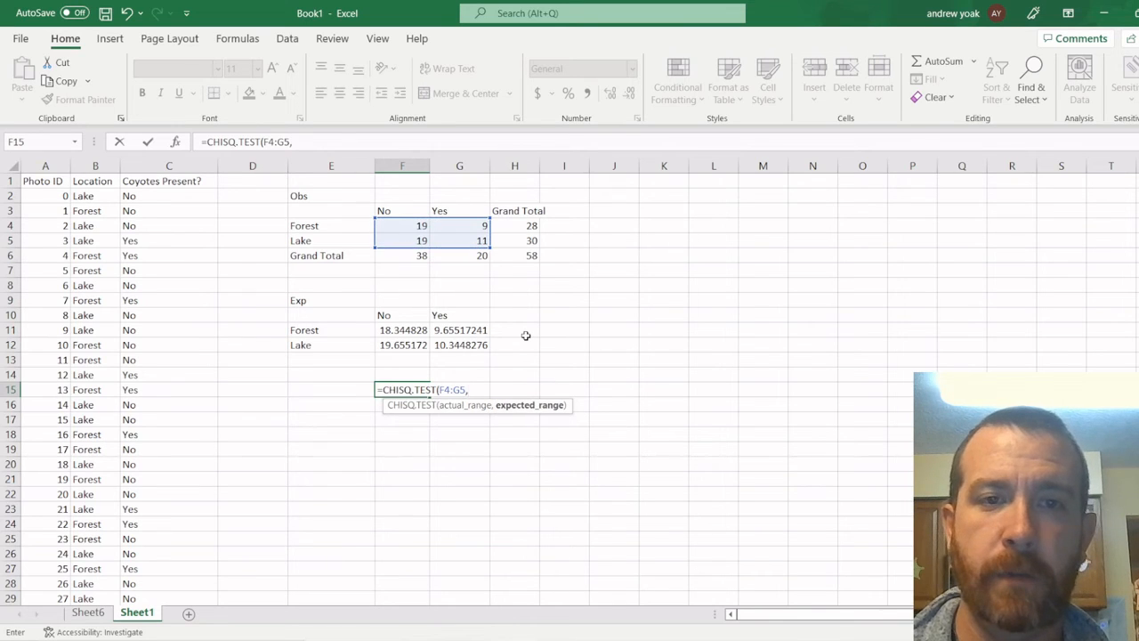
left_click_drag(385, 329, 445, 343)
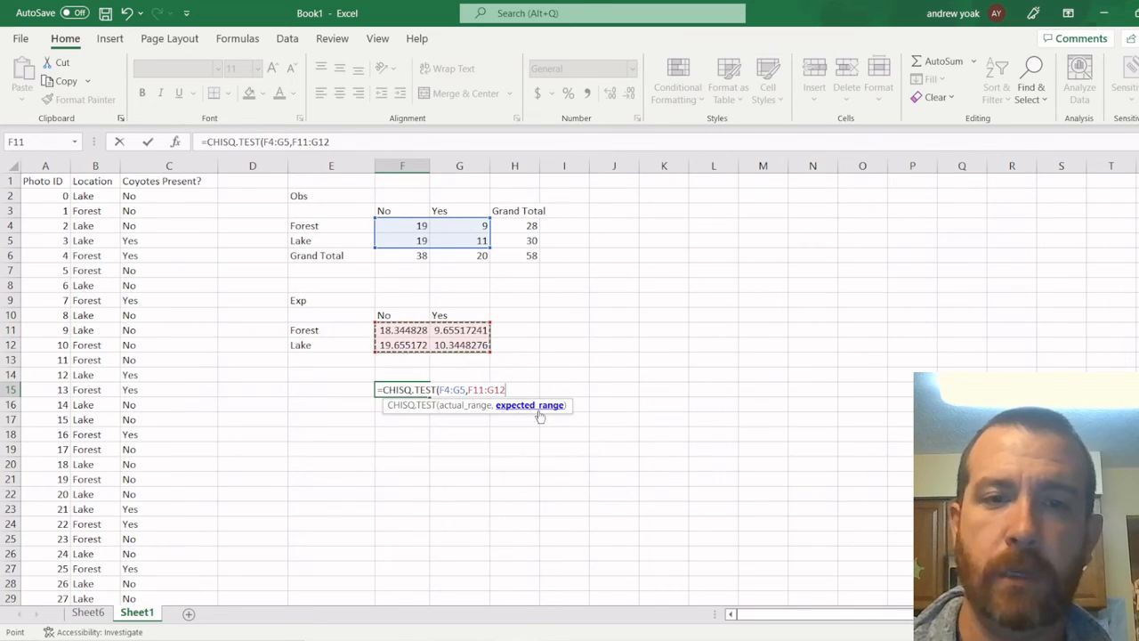
type(")")
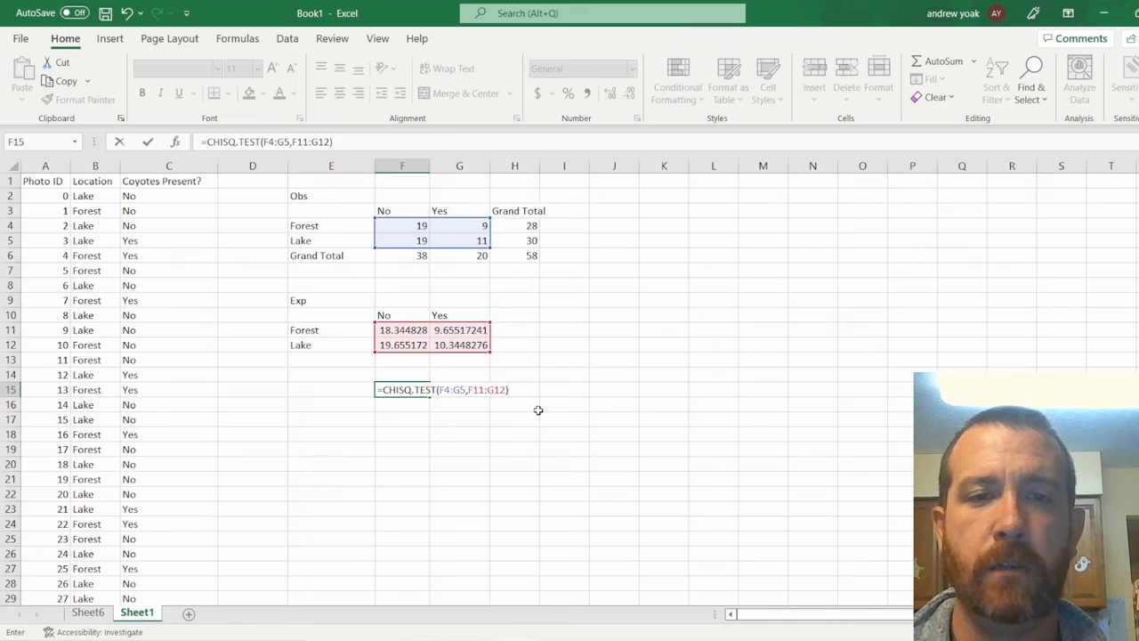
key("Return")
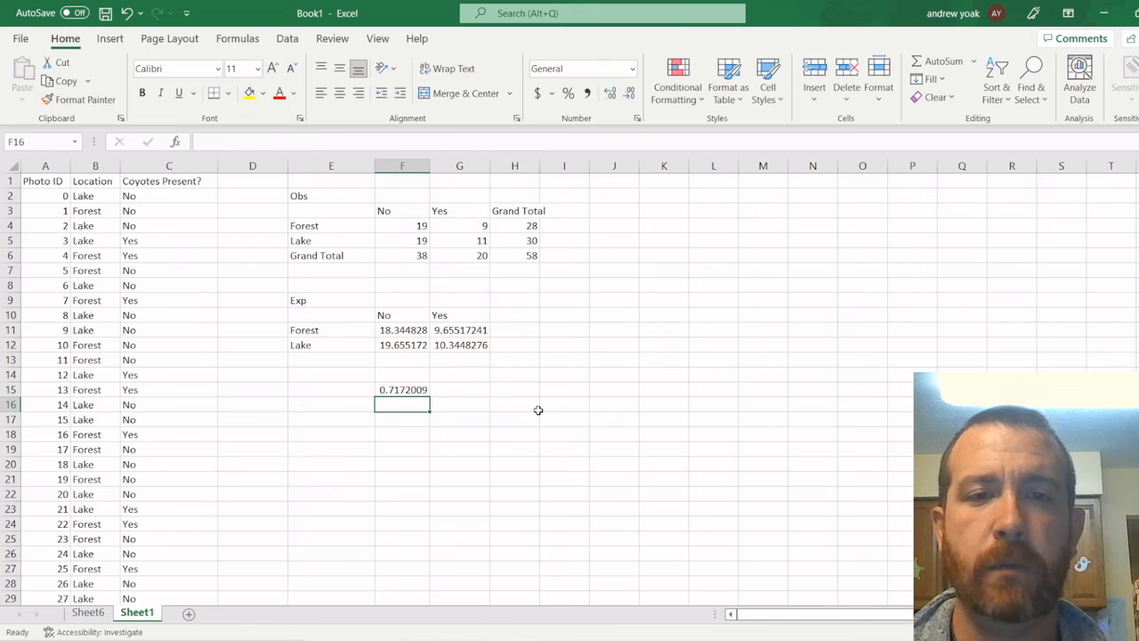
Step: Label the test result by entering "p value" in E15
left_click(404, 391)
left_click(332, 386)
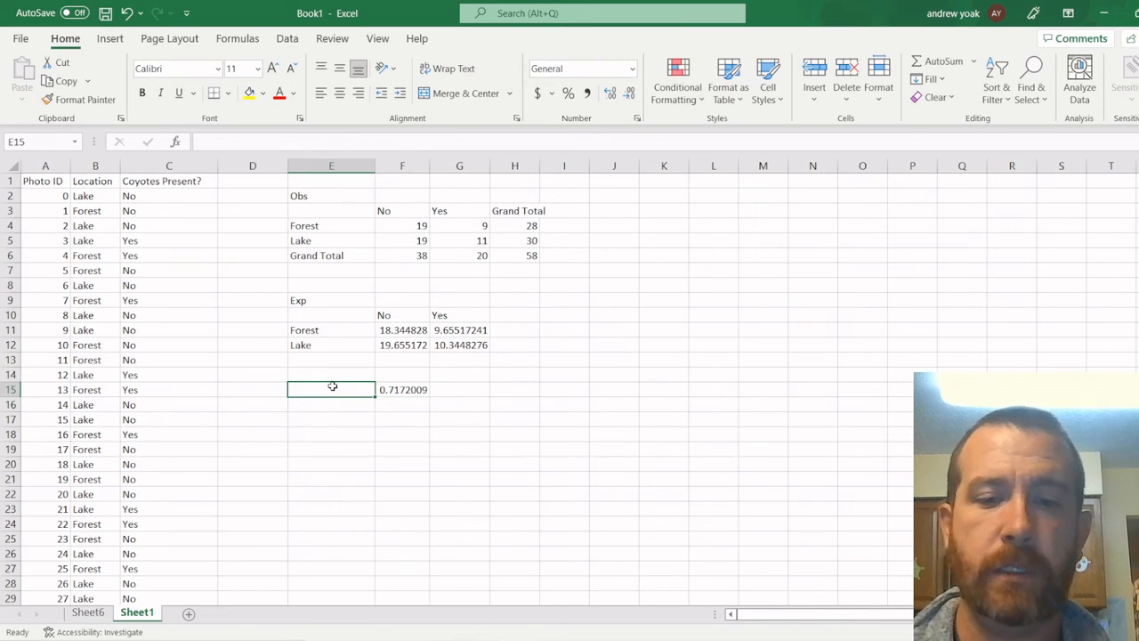
type("p valu")
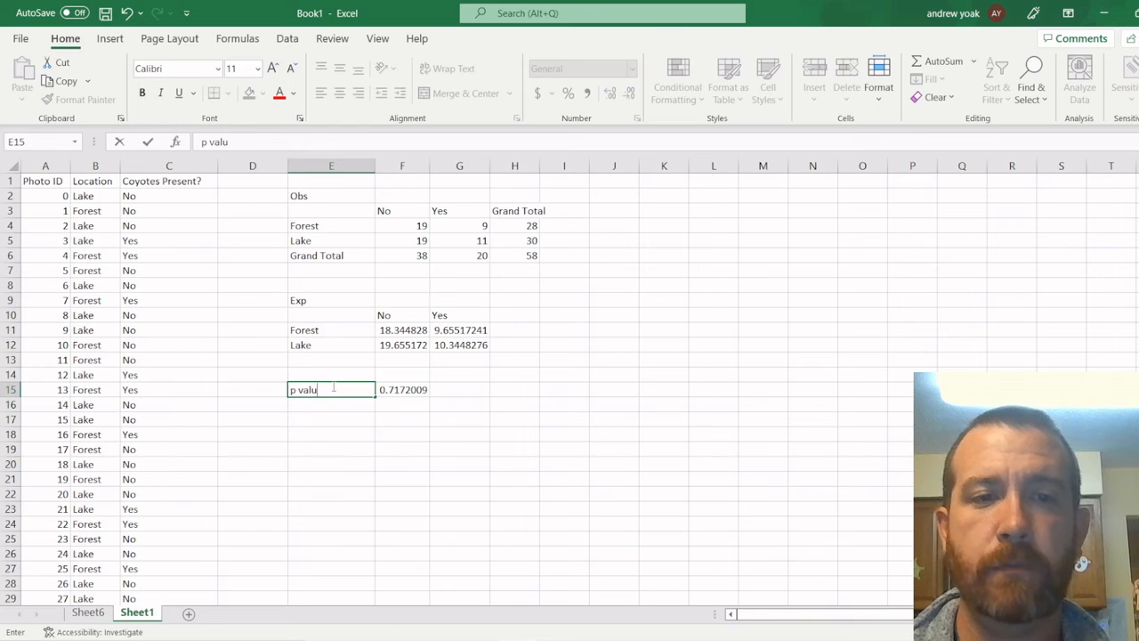
type("e")
key("Return")
key("Right")
key("Up")
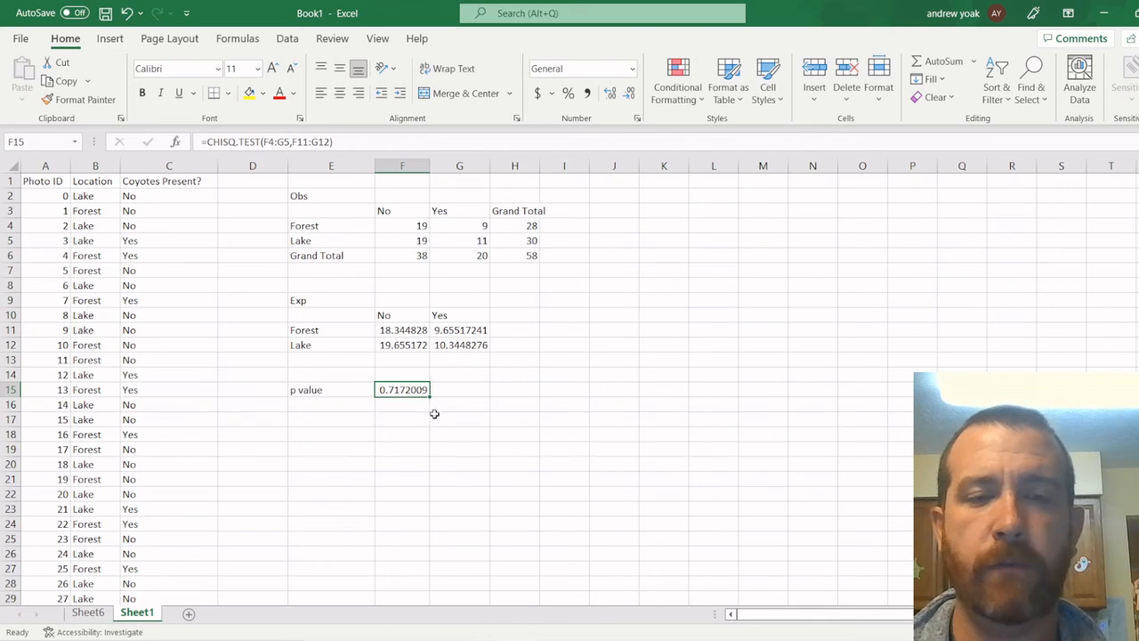
Step: Enter the significance threshold 0.05 in E16, below the p value label
left_click(331, 405)
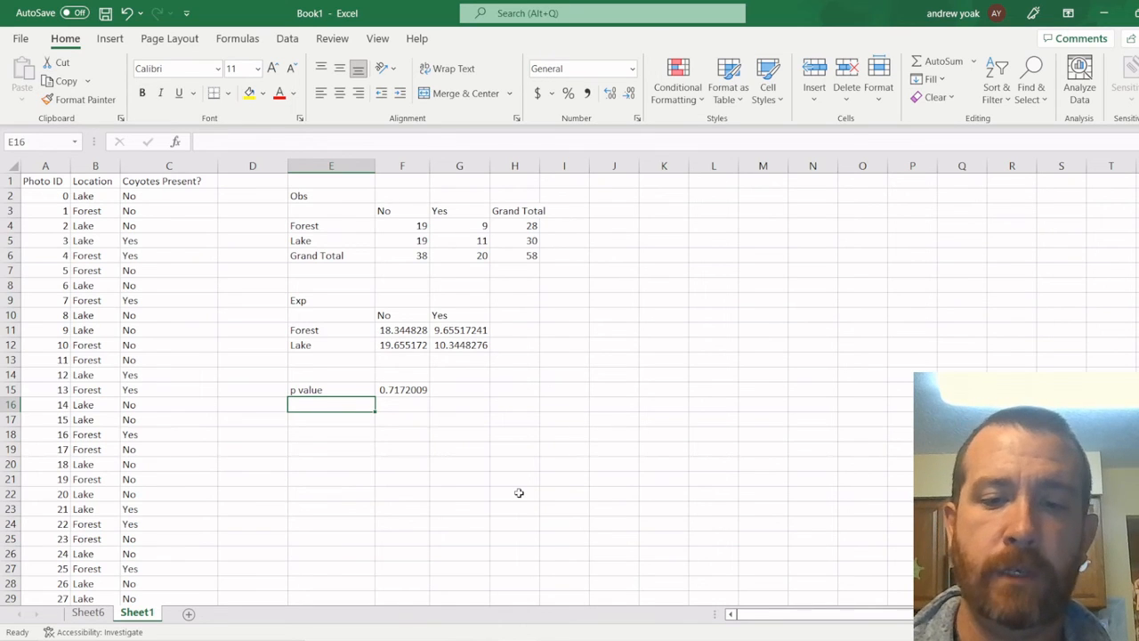
type("0.0")
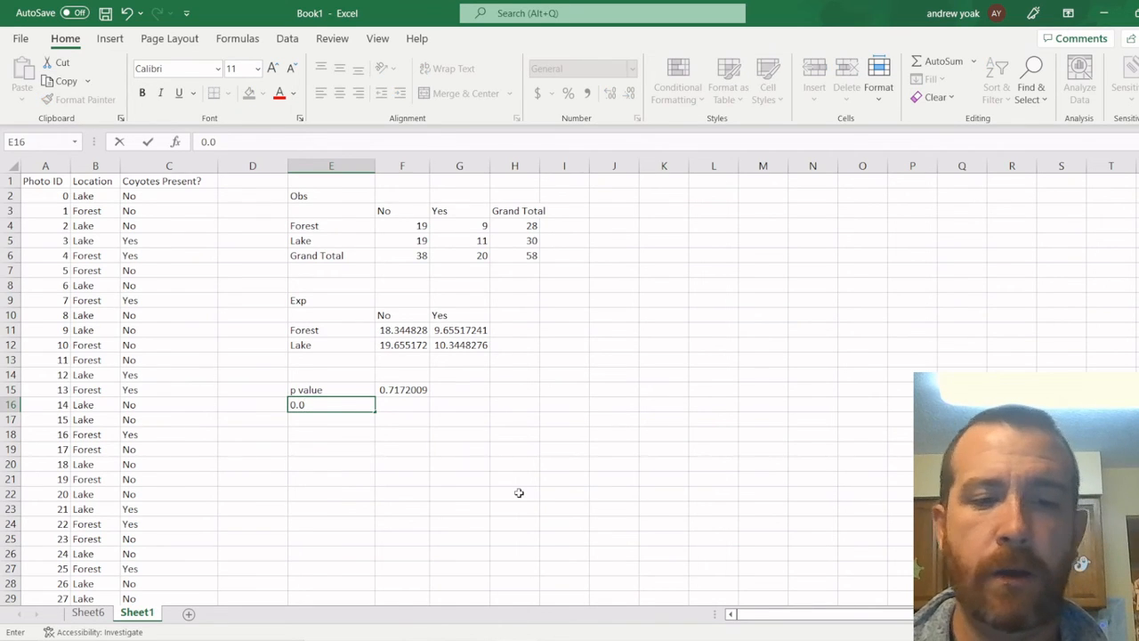
type("5")
key("Return")
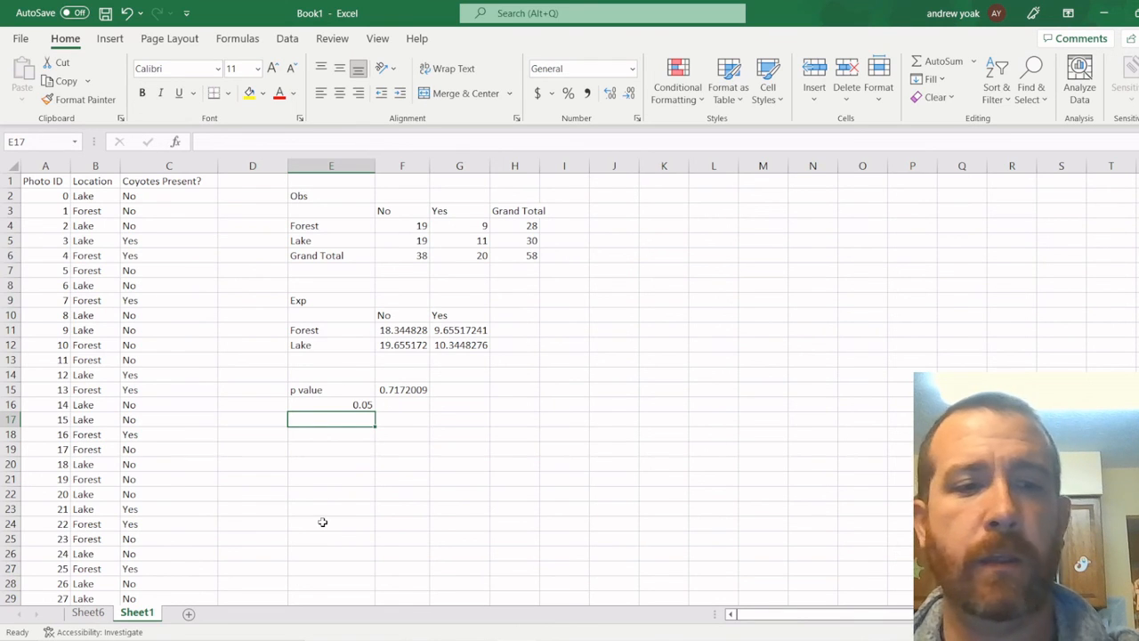
Step: Look at the pivot table on Sheet6, and return to Sheet1 to examine the p value in F15
left_click(90, 619)
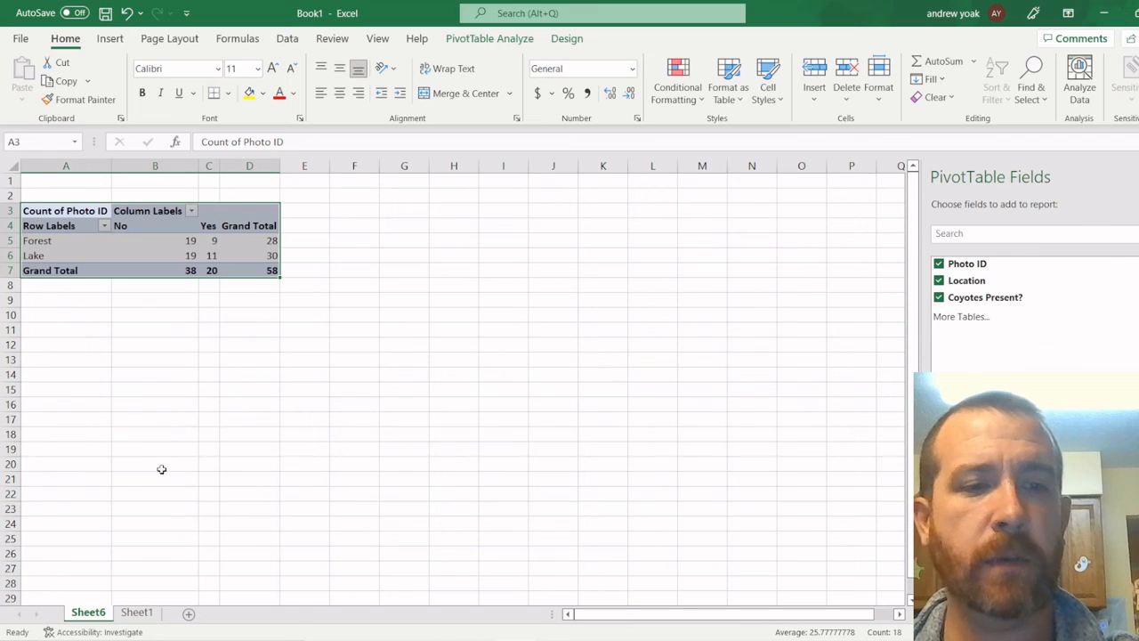
left_click(137, 614)
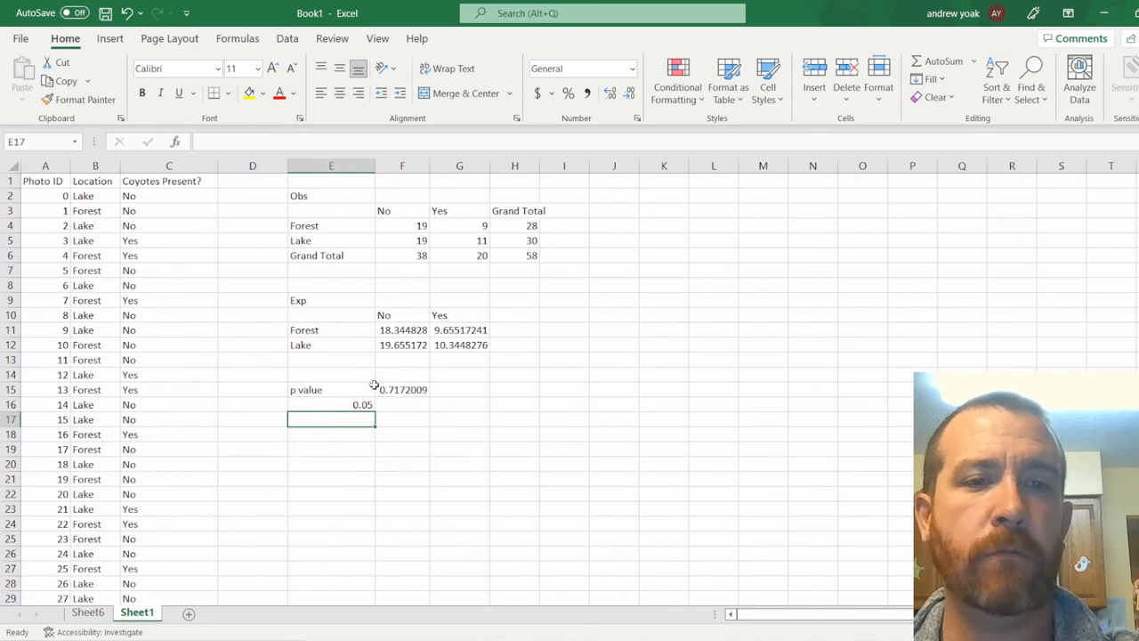
left_click(401, 403)
left_click(401, 392)
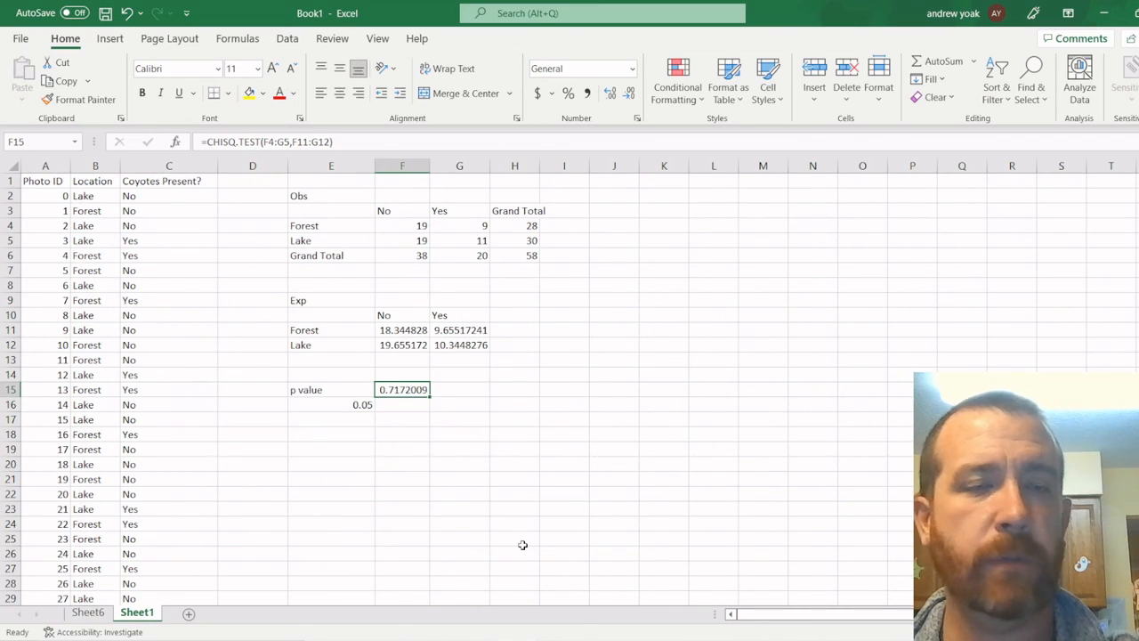